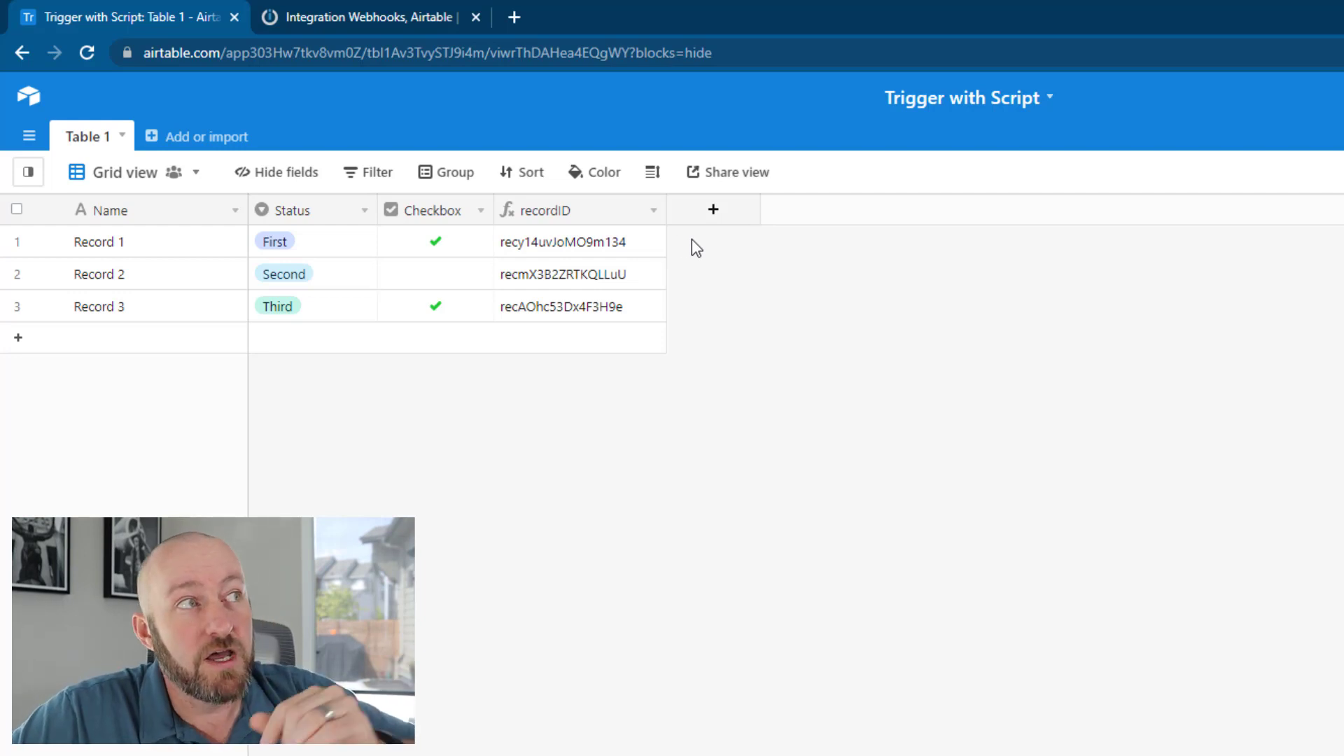
# Show the available Status options for Record 1 and close the list without choosing one
pyautogui.click(322, 247)
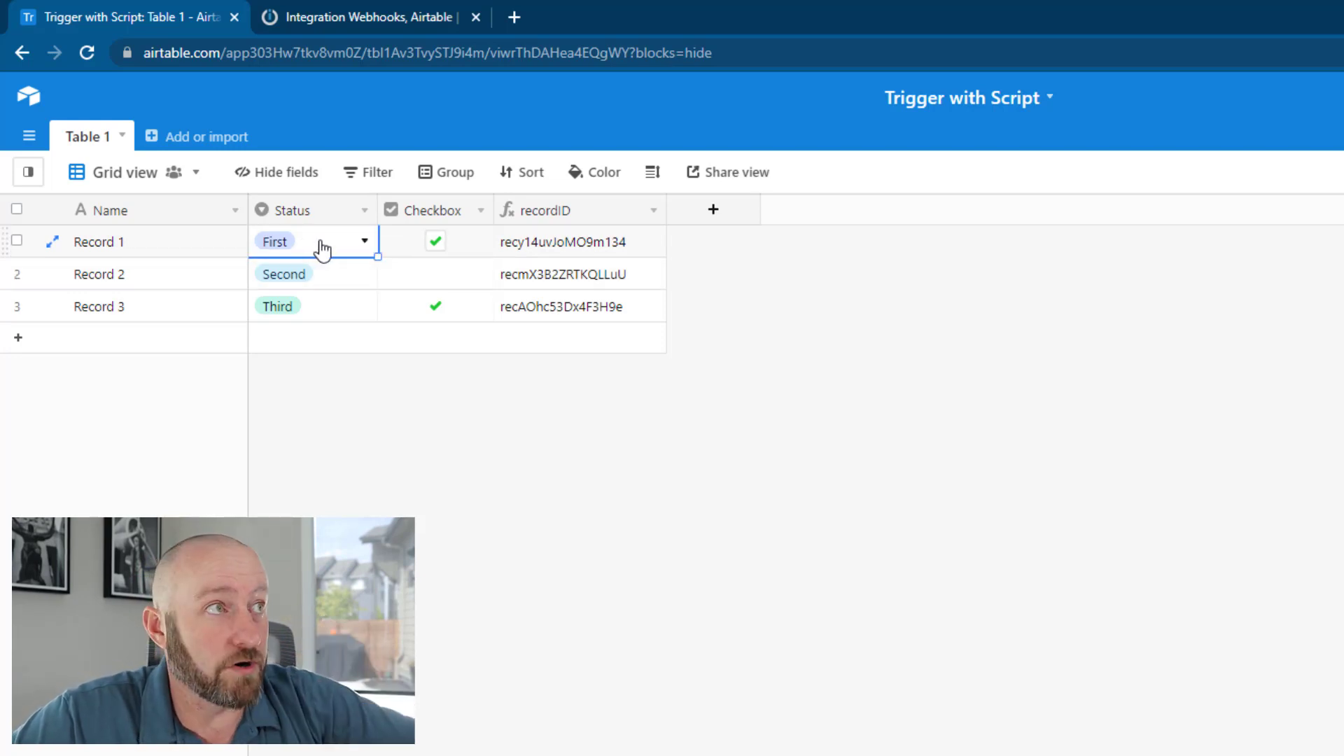
pyautogui.click(322, 247)
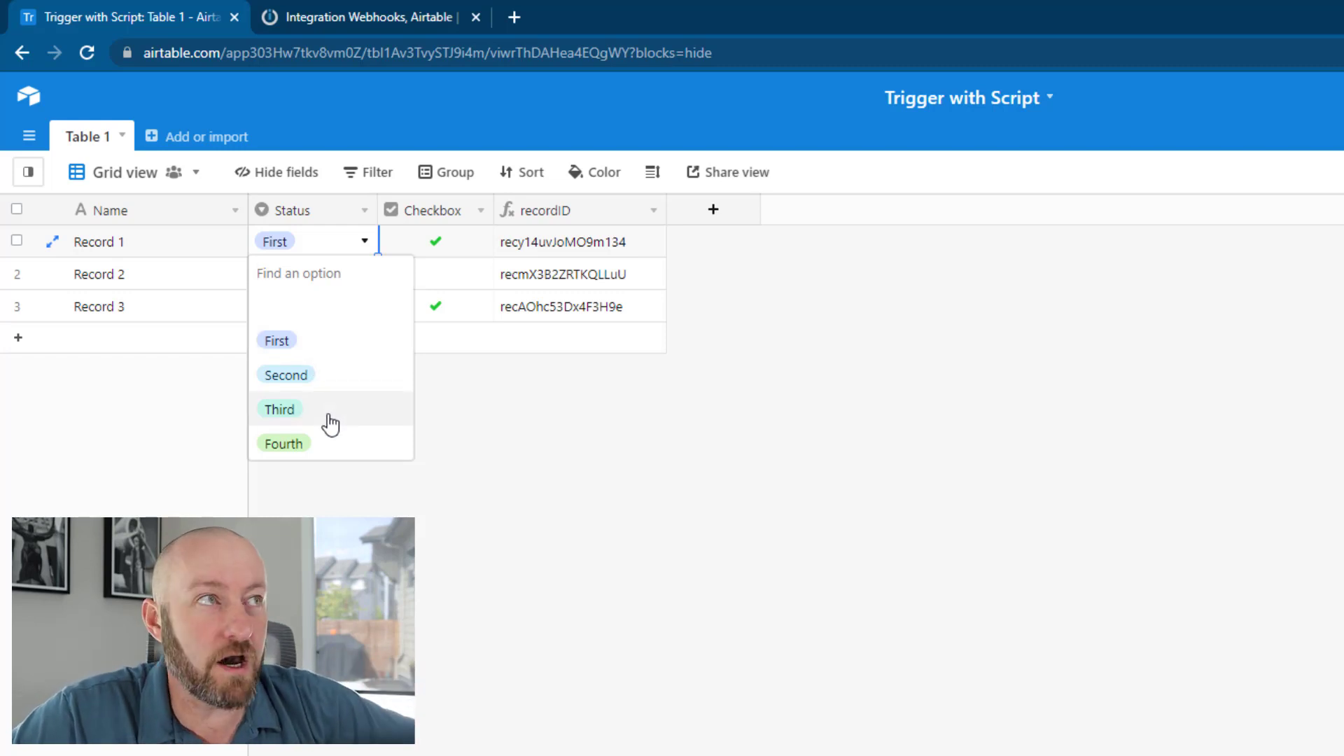
pyautogui.click(535, 595)
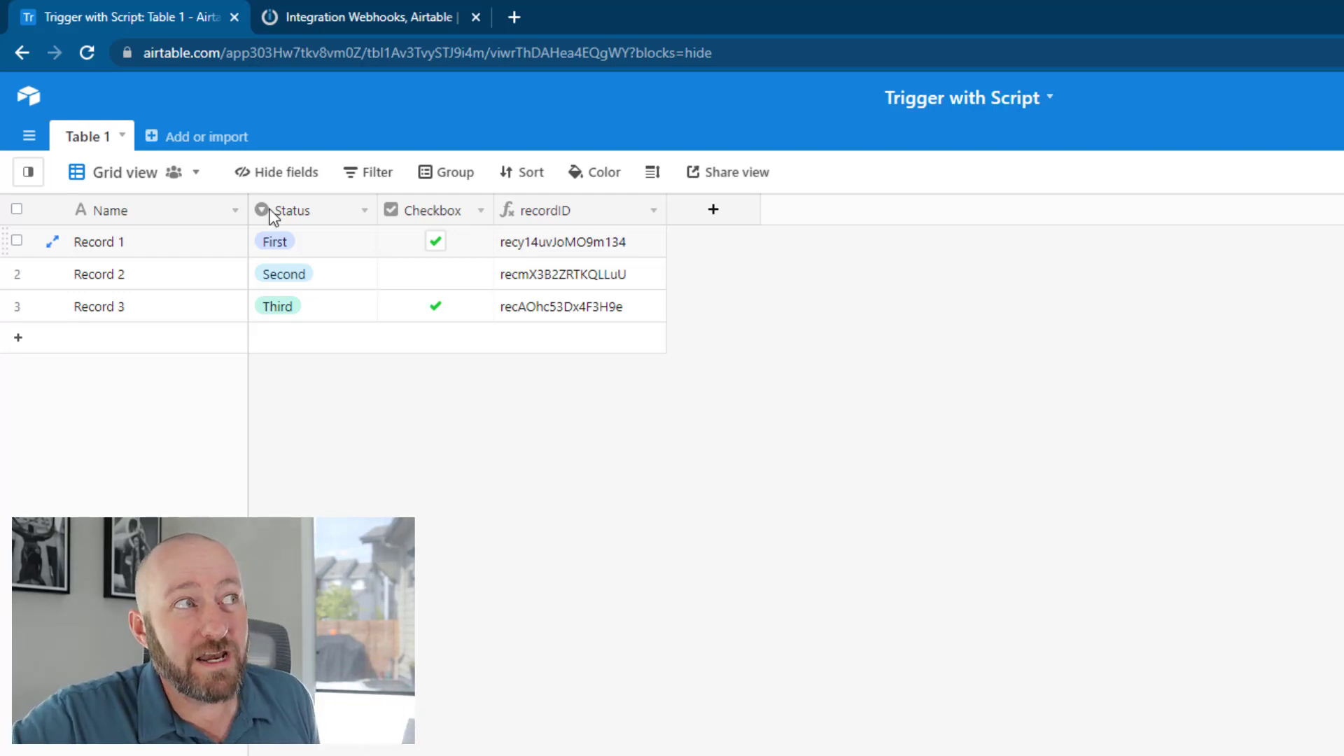
# Switch Table 1 to the "Status = Third" view and inspect its filter condition
pyautogui.moveTo(28, 189)
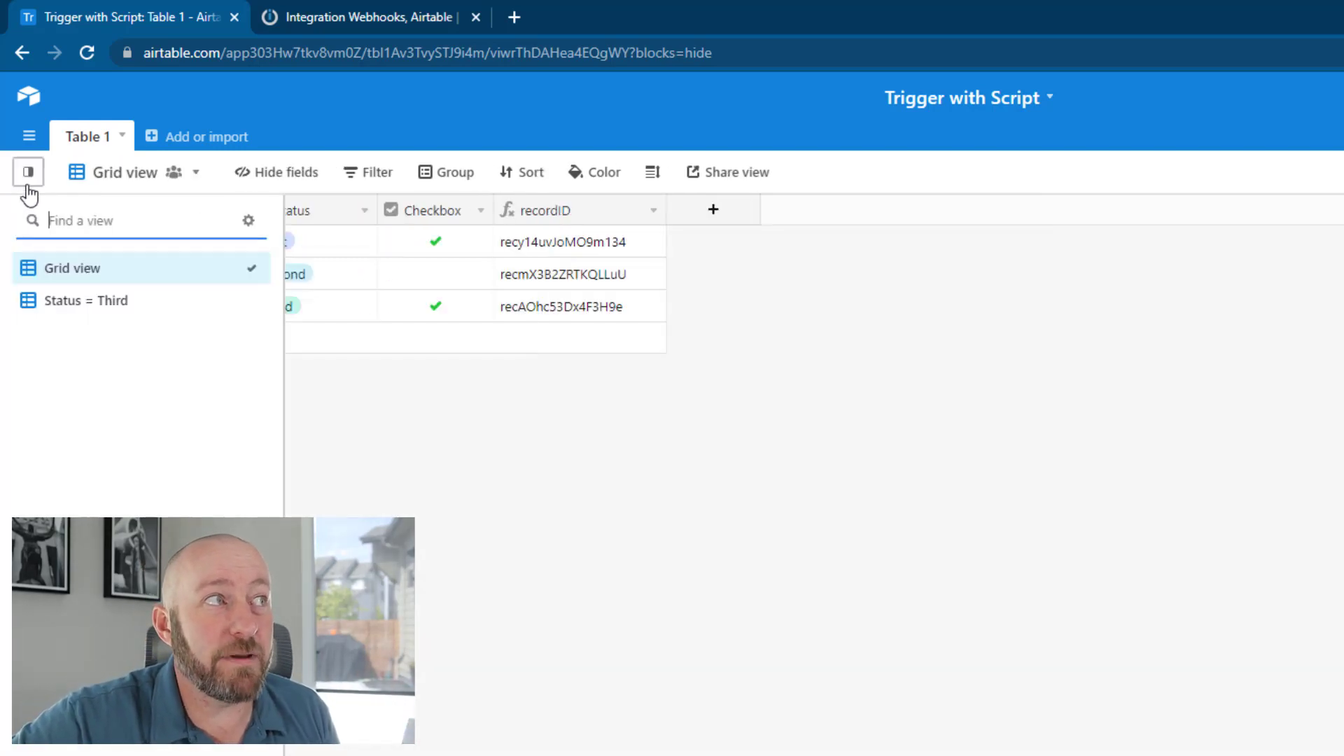
pyautogui.click(73, 306)
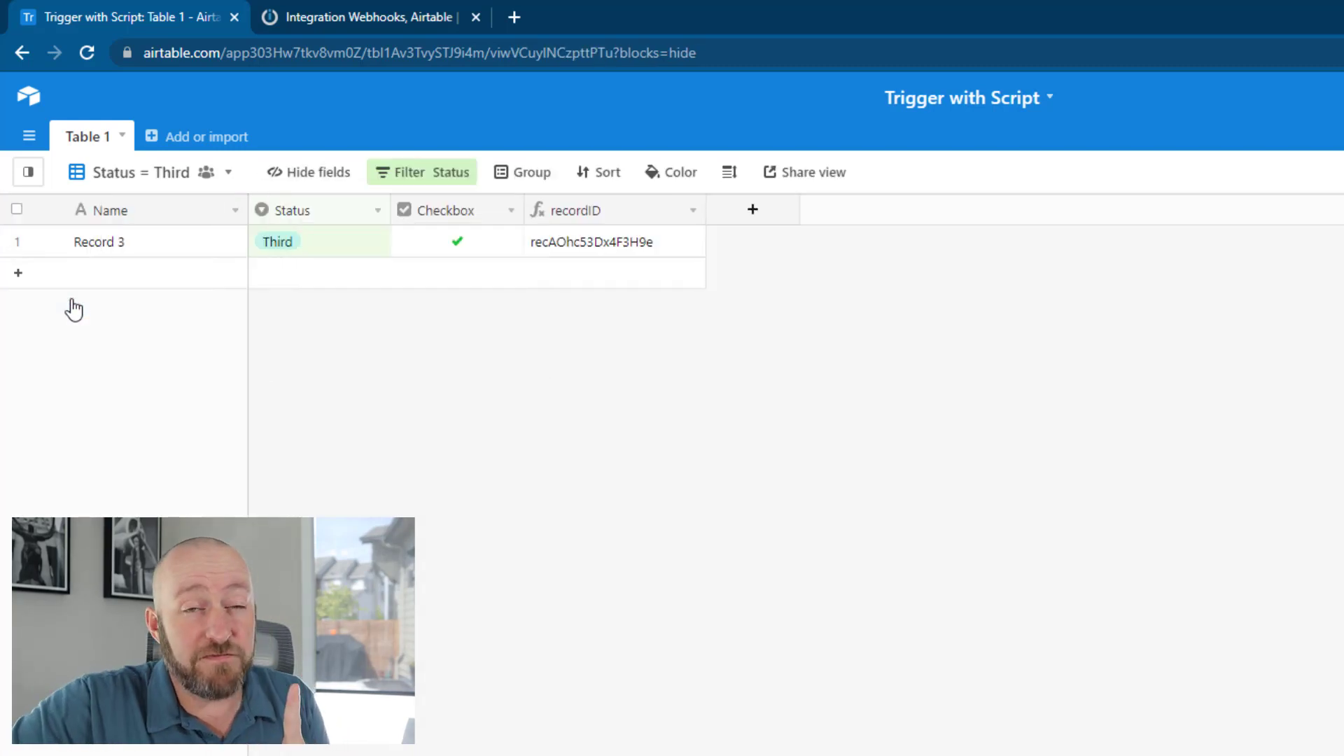
pyautogui.click(423, 175)
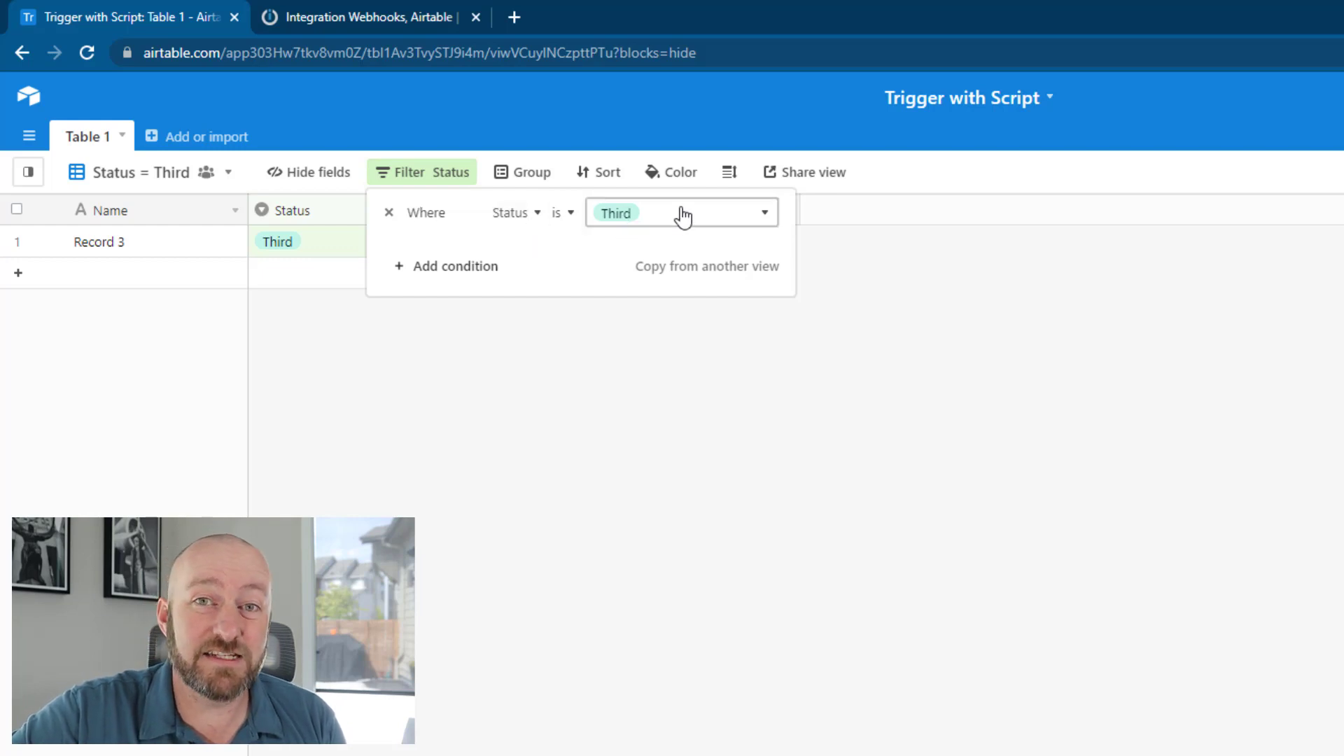
pyautogui.click(726, 381)
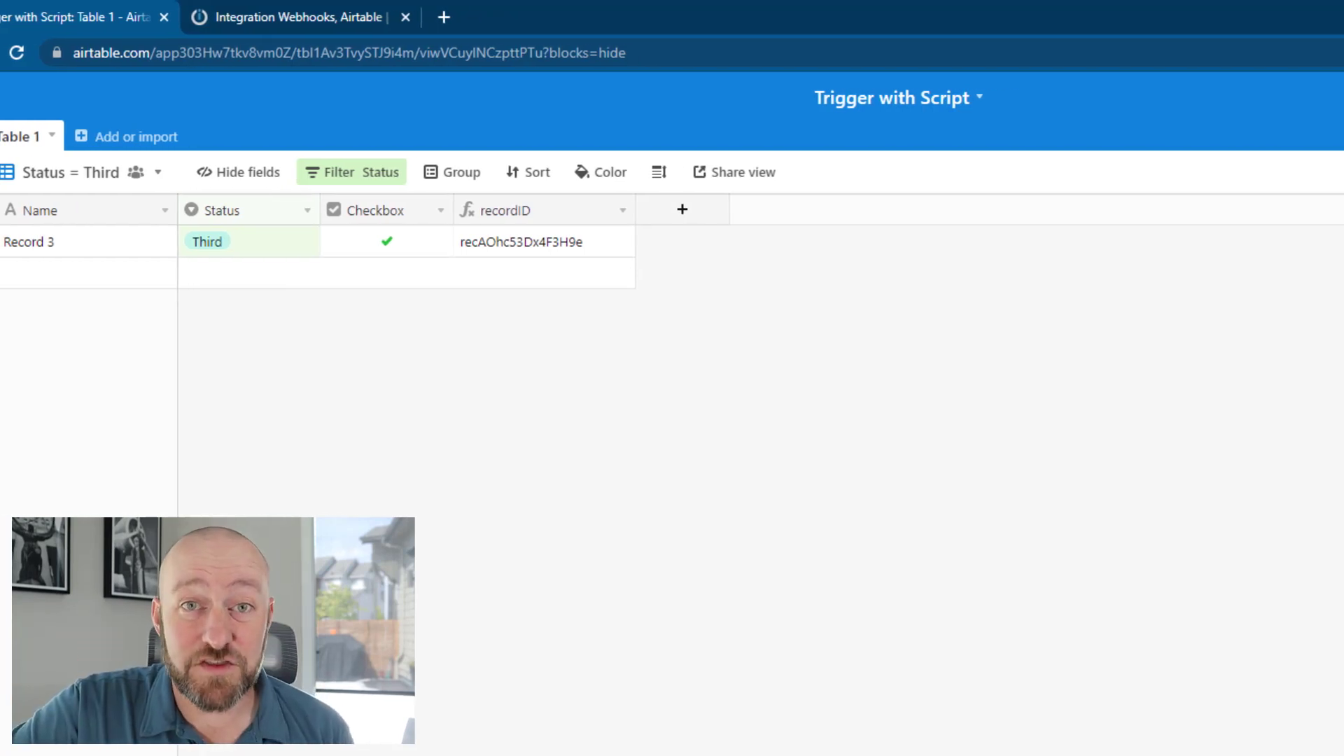
# Open Automation 1 and review its "When a record enters a view" trigger and "Run a script" action
pyautogui.click(1238, 138)
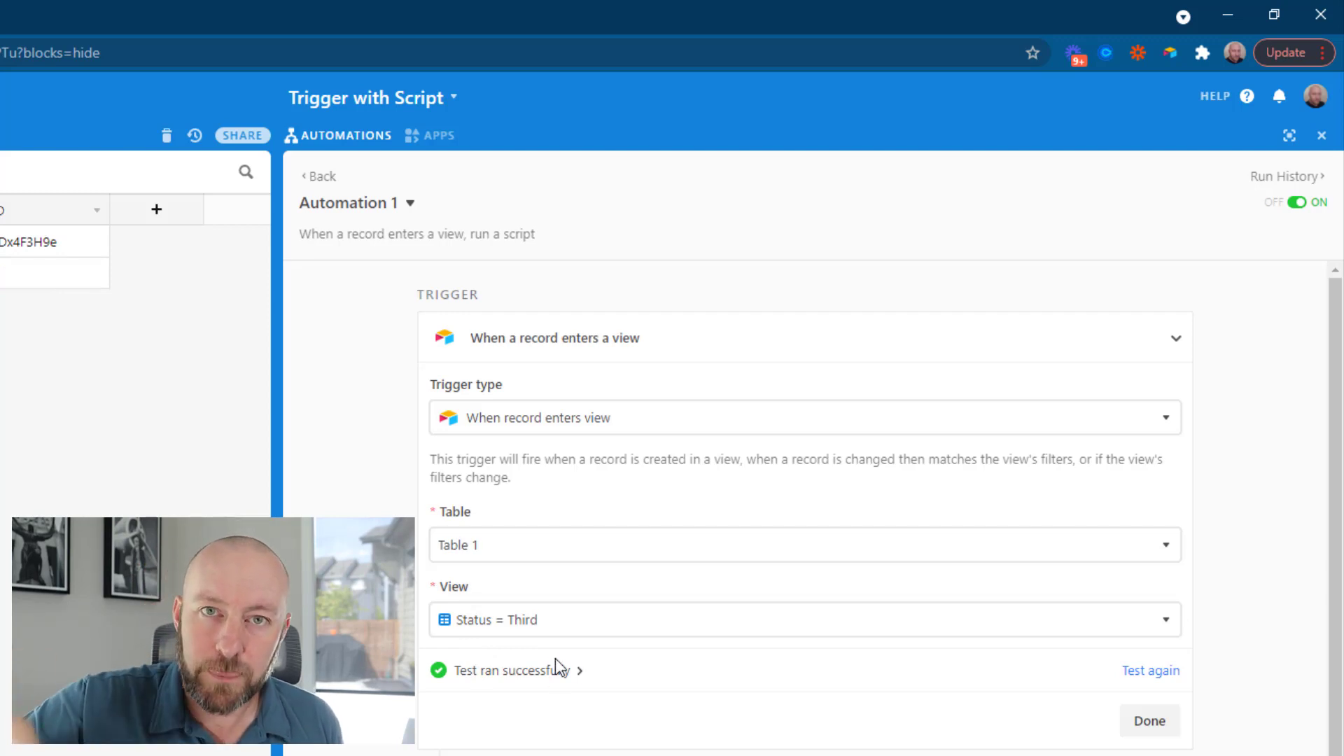
pyautogui.scroll(-4, 592, 660)
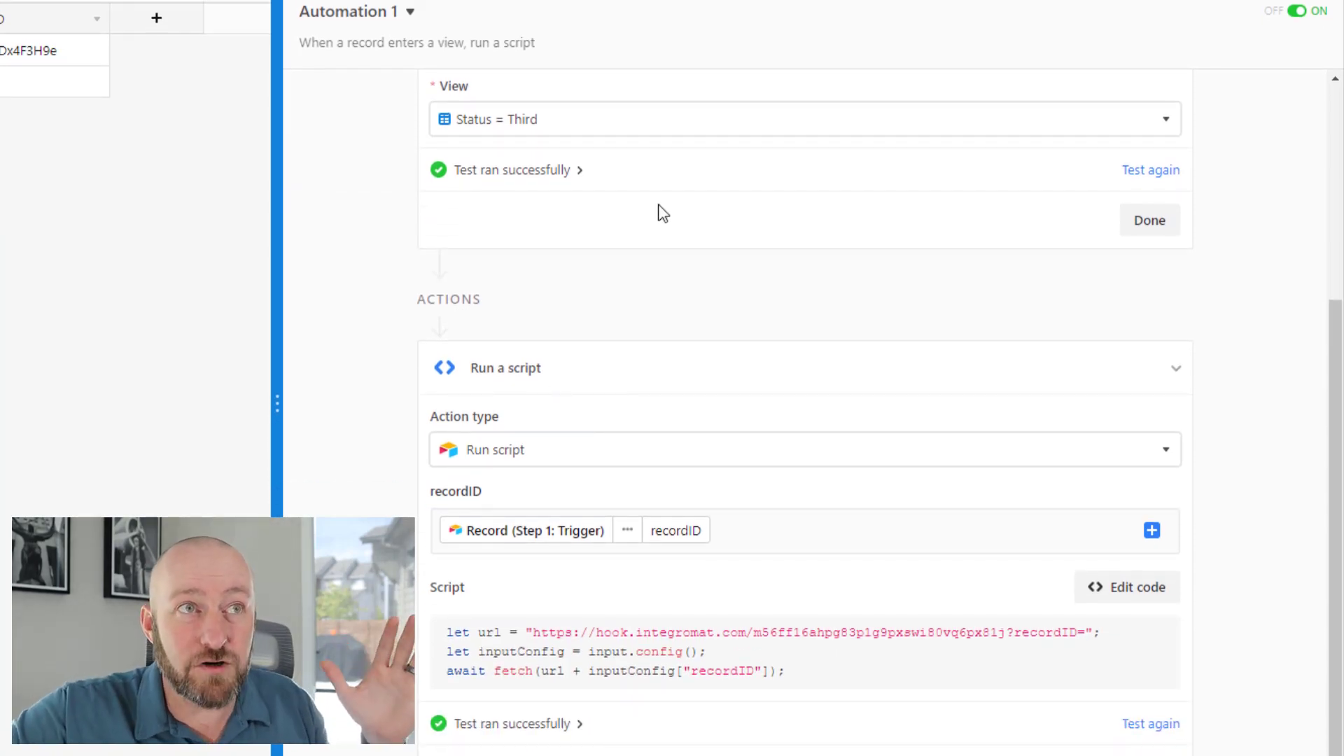
pyautogui.scroll(3, 621, 225)
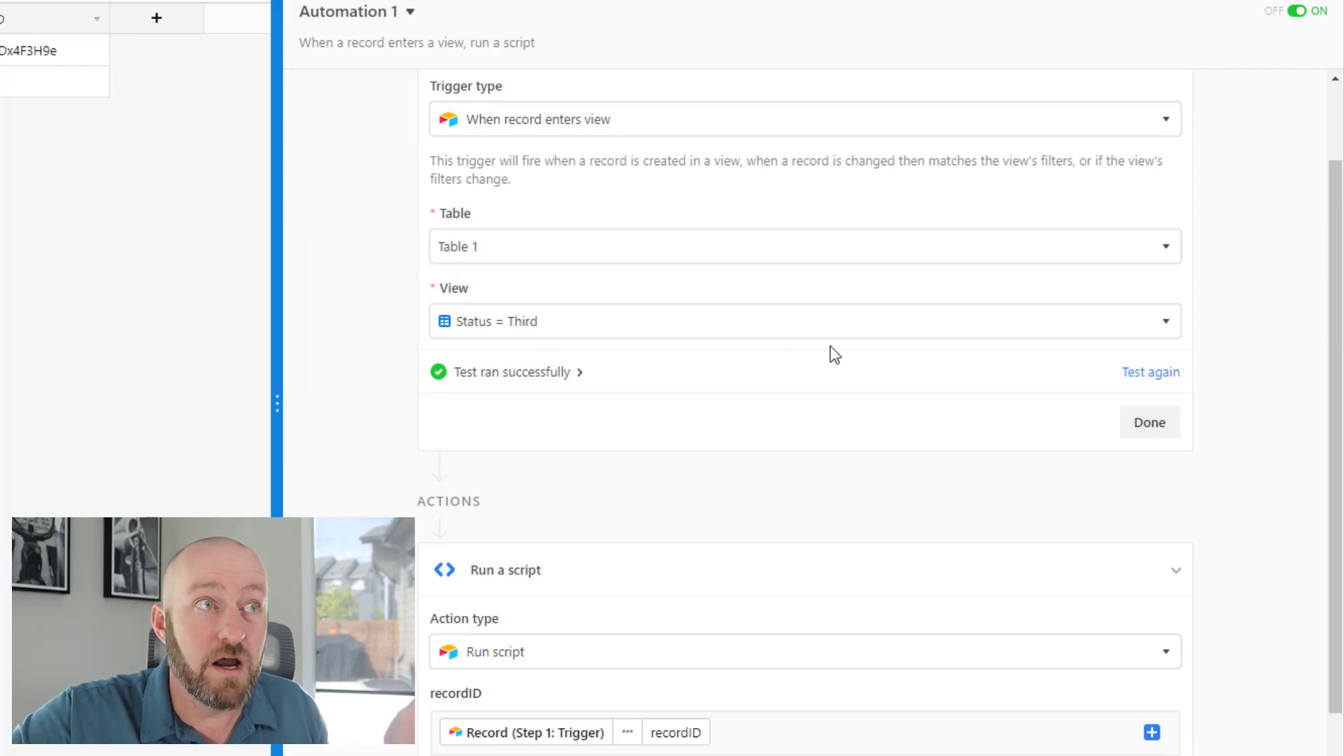
pyautogui.scroll(-3, 601, 463)
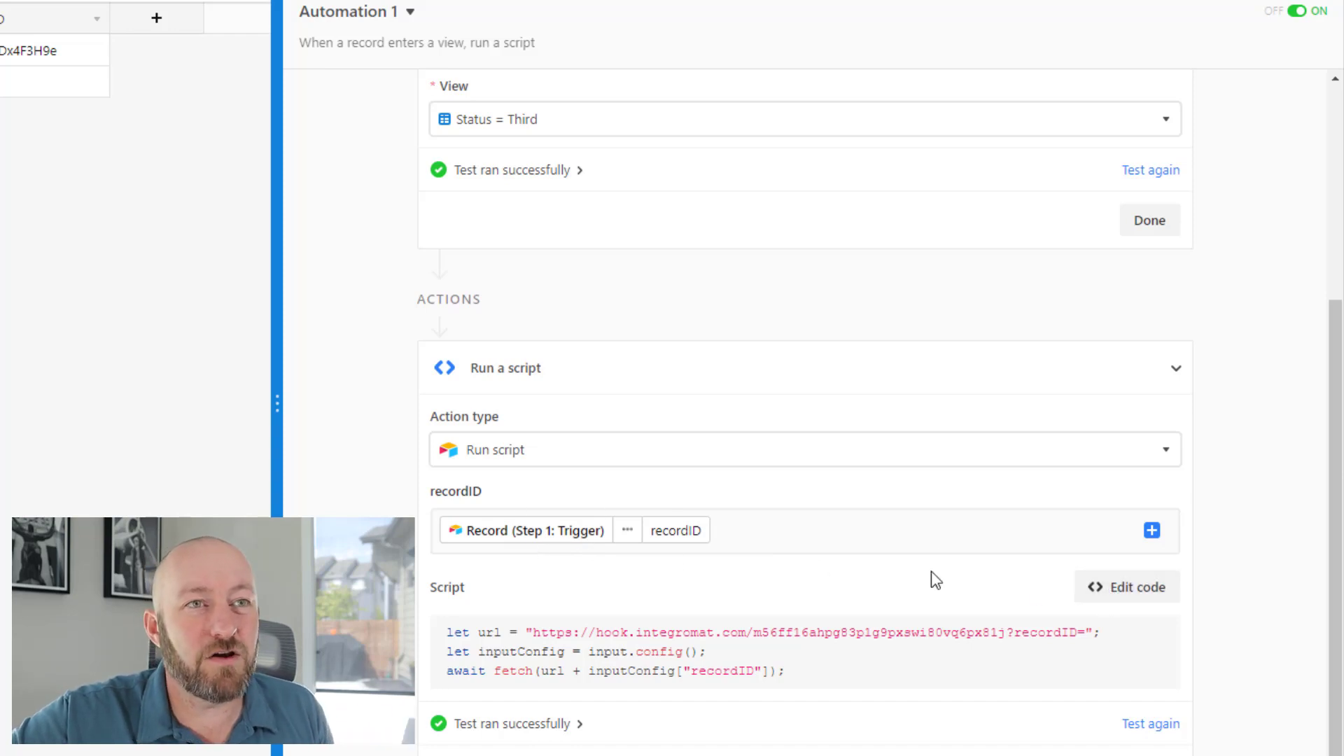
# Open the script's code for editing, add a blank input variable, delete it and close the editor
pyautogui.click(1098, 590)
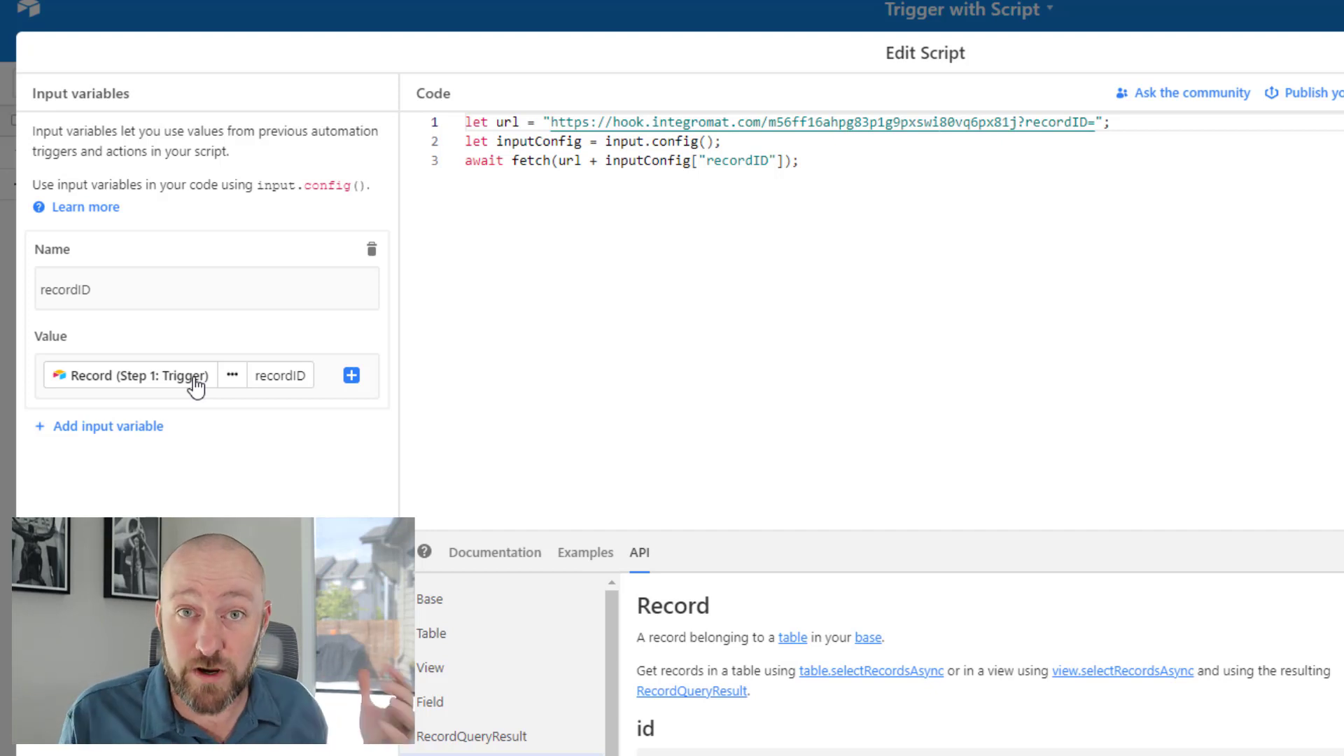
pyautogui.click(100, 430)
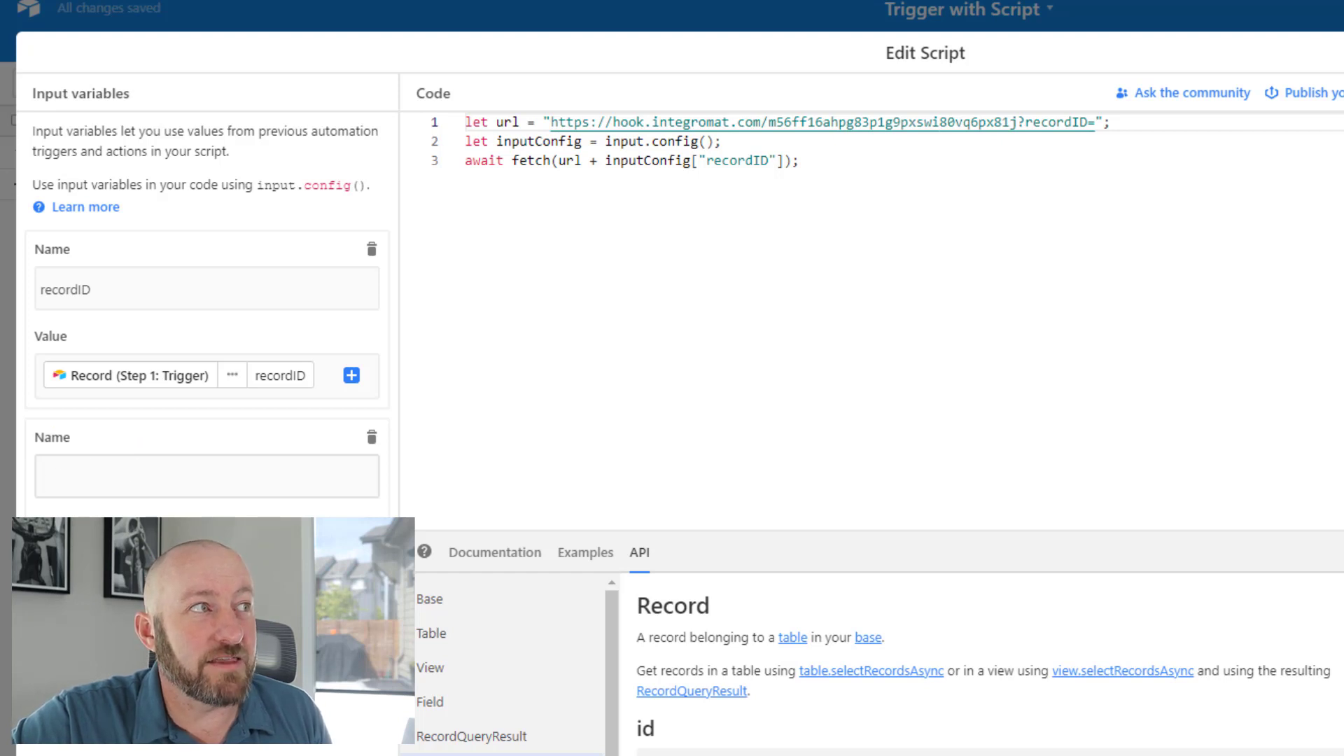
pyautogui.moveTo(39, 291); pyautogui.dragTo(152, 295)
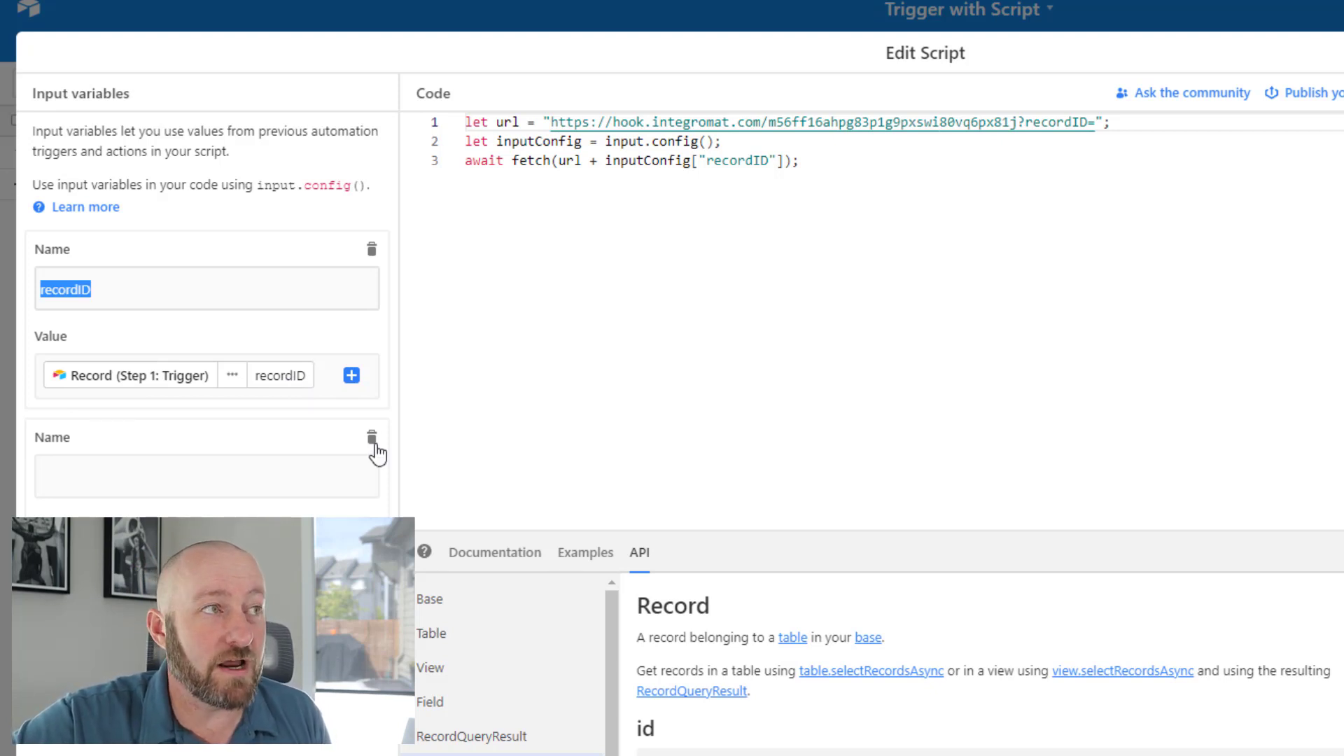
pyautogui.click(372, 441)
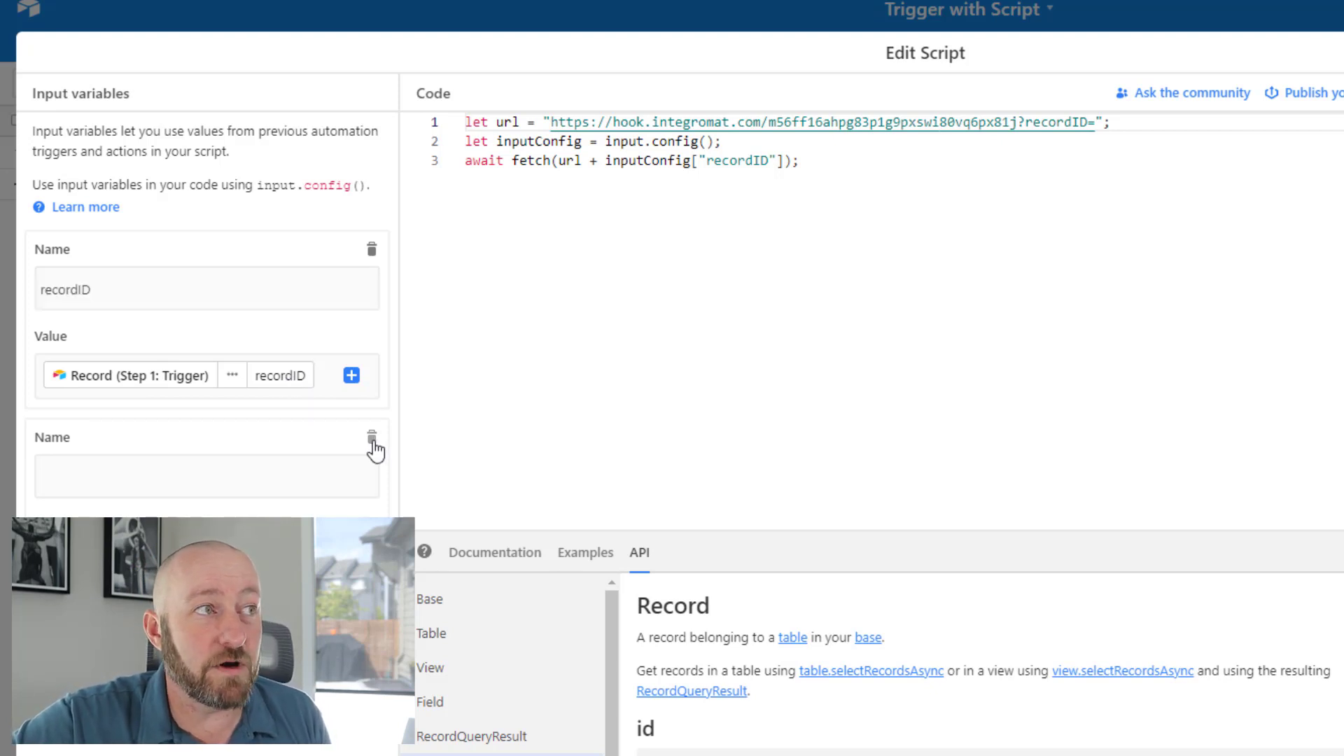
pyautogui.click(405, 23)
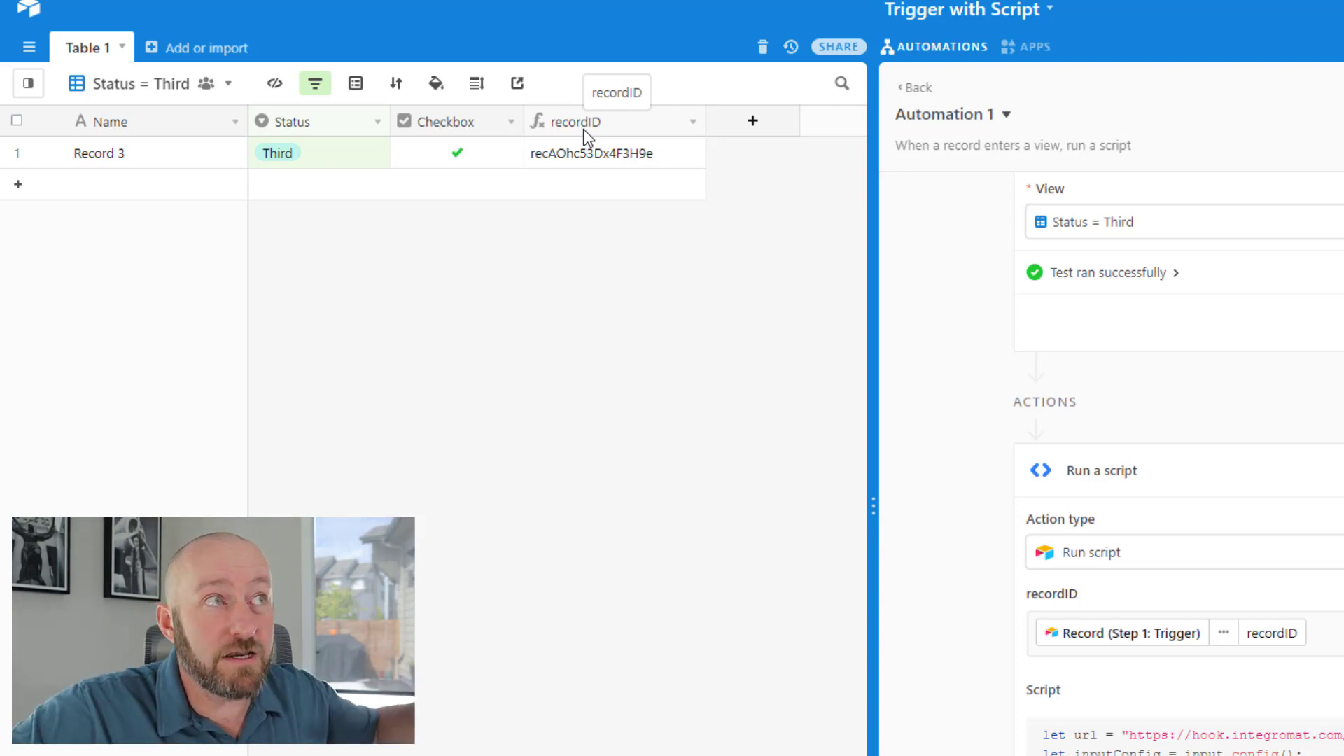
# Inspect the formula of the recordID field in Table 1 and leave its settings without saving
pyautogui.doubleClick(586, 136)
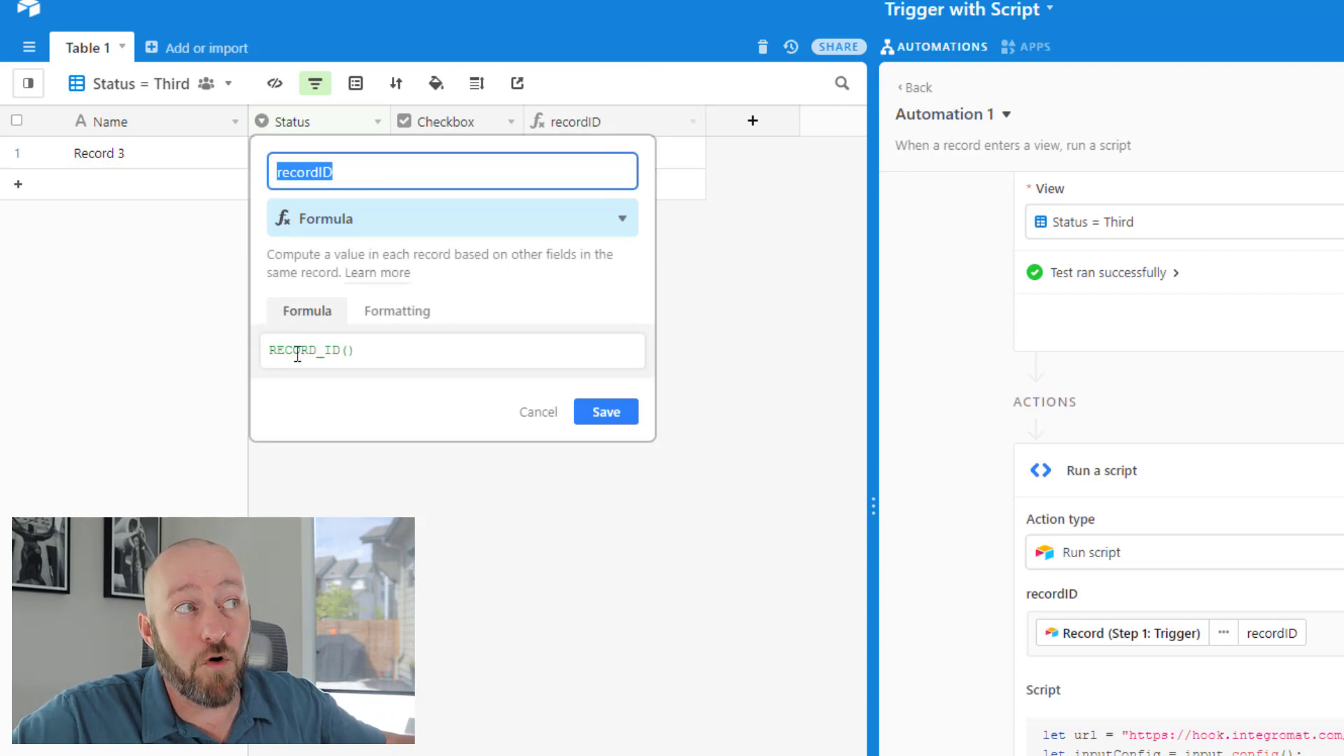
pyautogui.moveTo(264, 350); pyautogui.dragTo(379, 361)
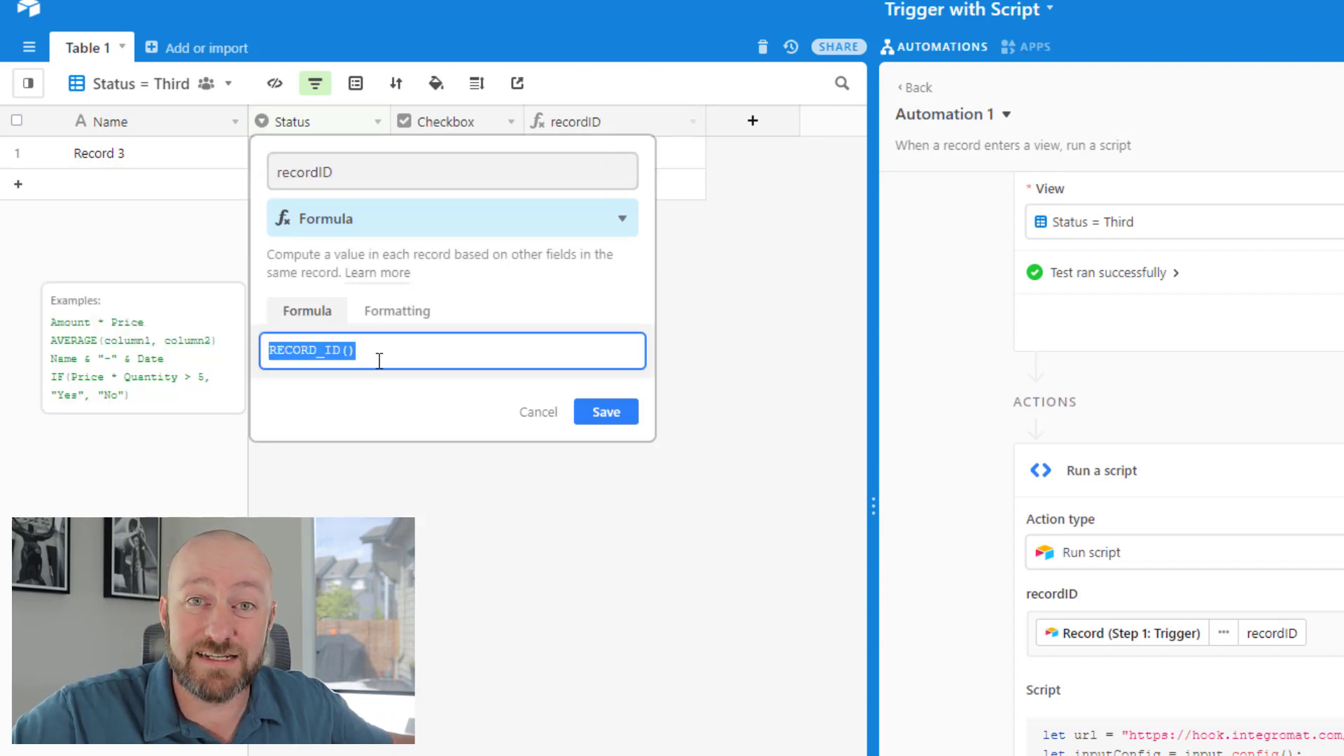
pyautogui.doubleClick(614, 115)
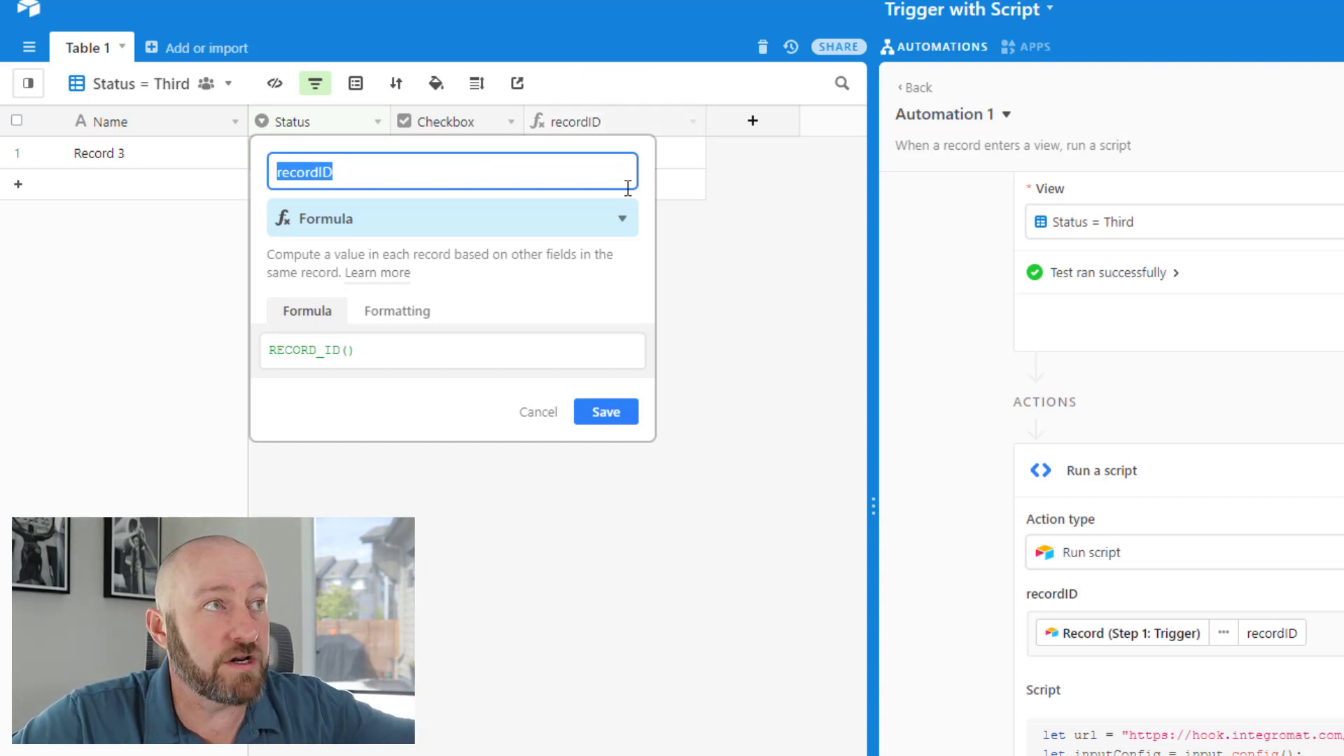
pyautogui.click(536, 413)
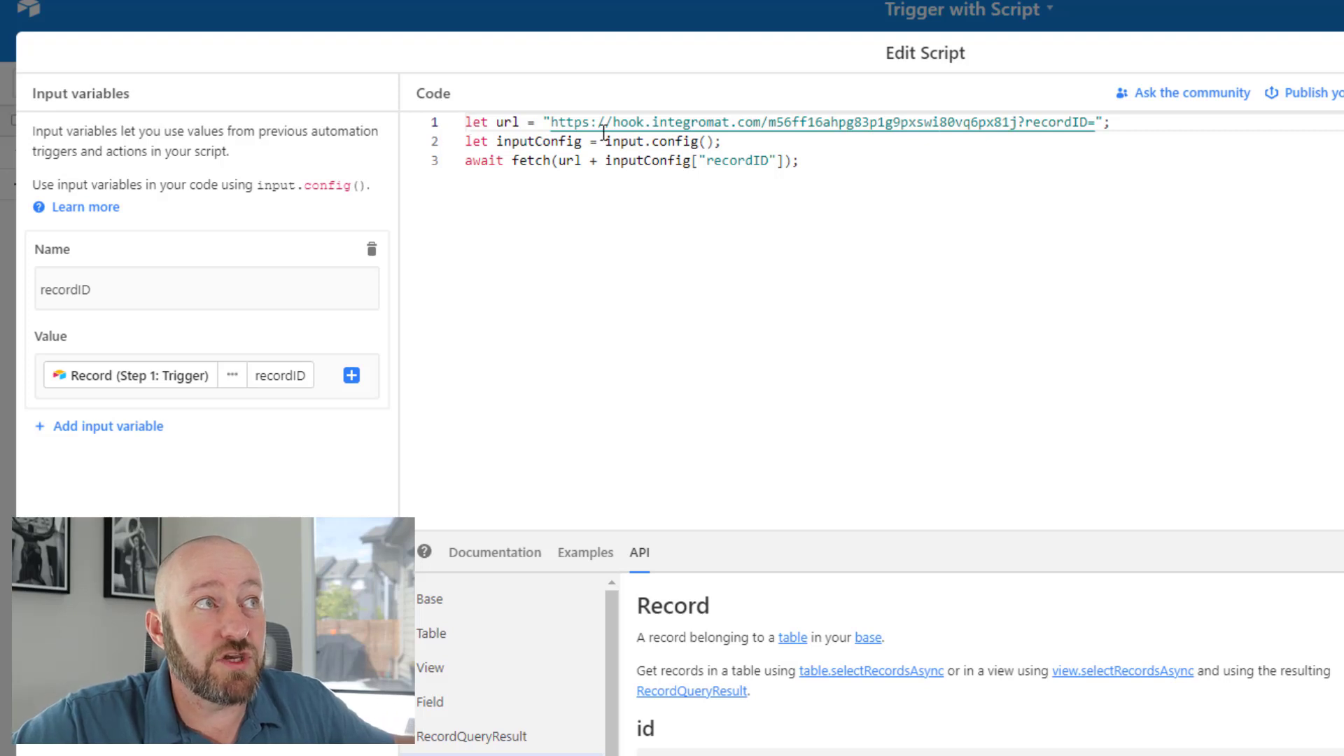
# Examine the script's webhook URL, its recordID query parameter and the fetch line that uses the input variable
pyautogui.moveTo(551, 121); pyautogui.dragTo(1022, 122)
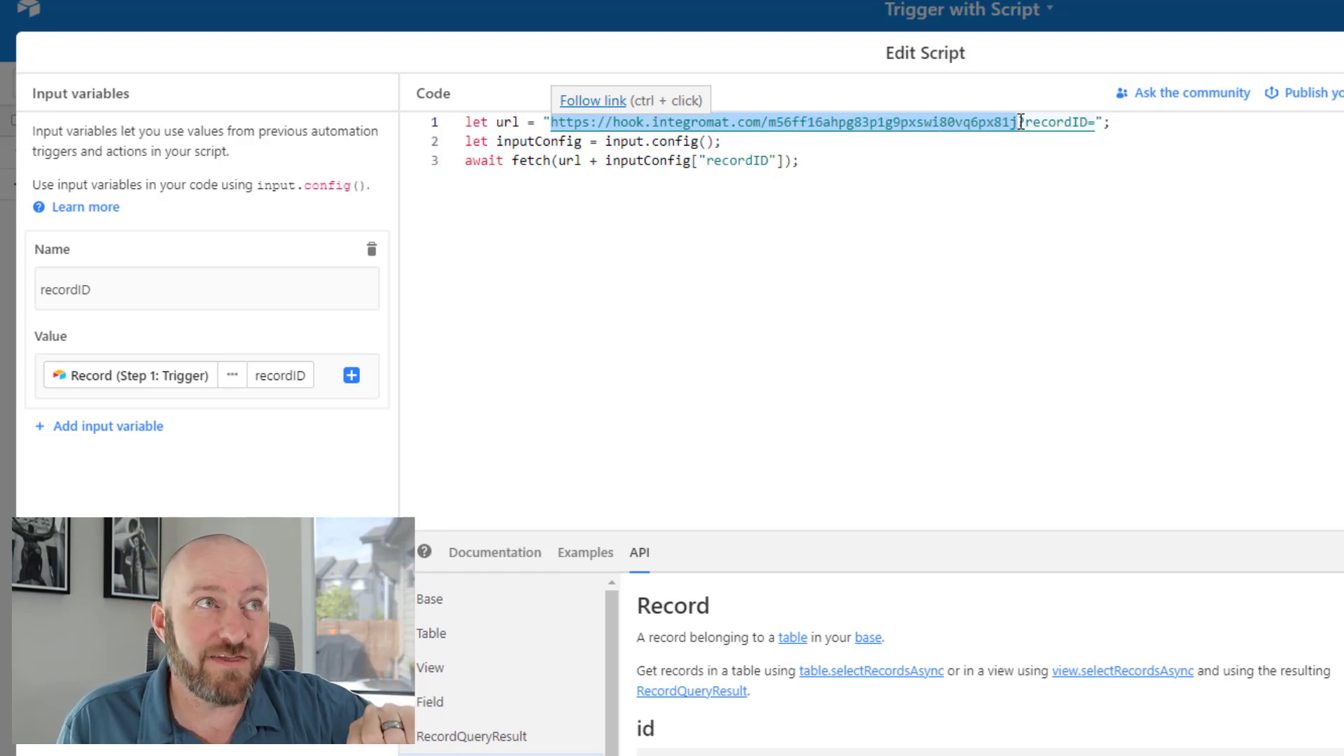
pyautogui.click(1020, 123)
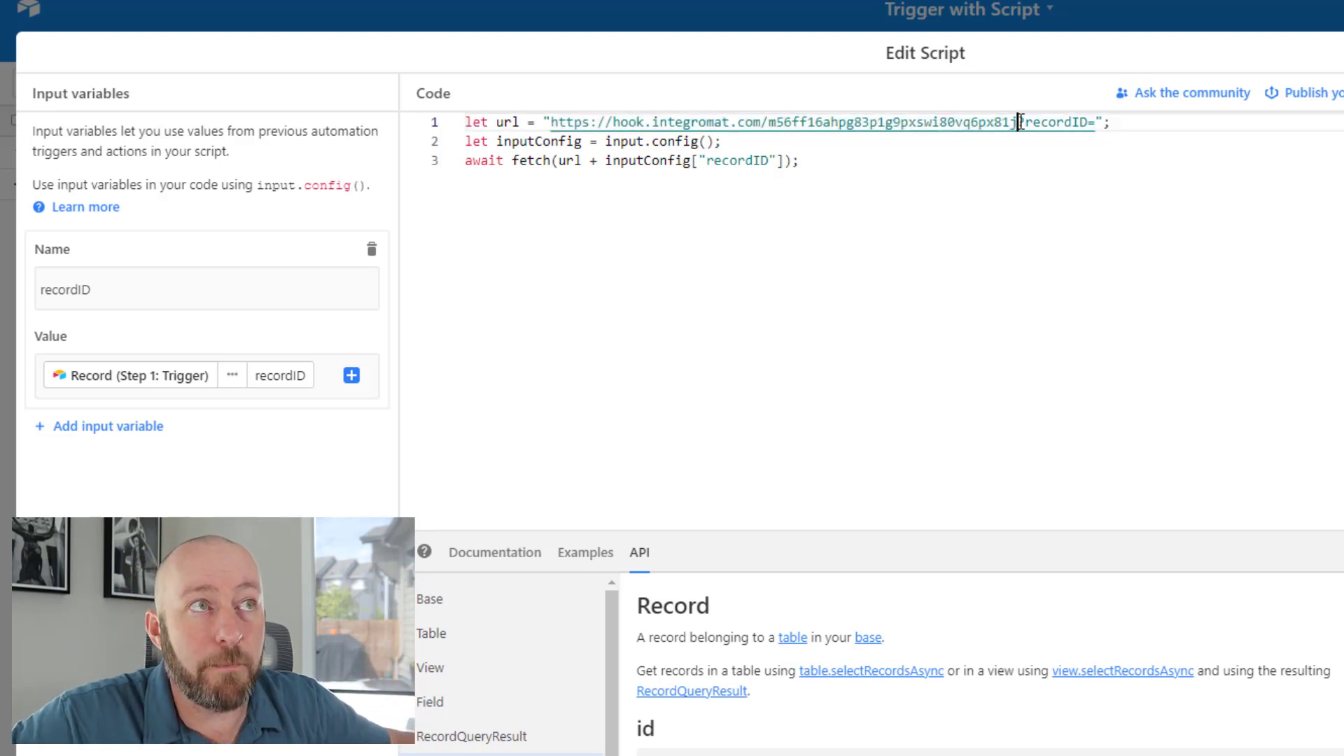
pyautogui.click(1030, 124)
pyautogui.moveTo(1032, 126); pyautogui.dragTo(1096, 124)
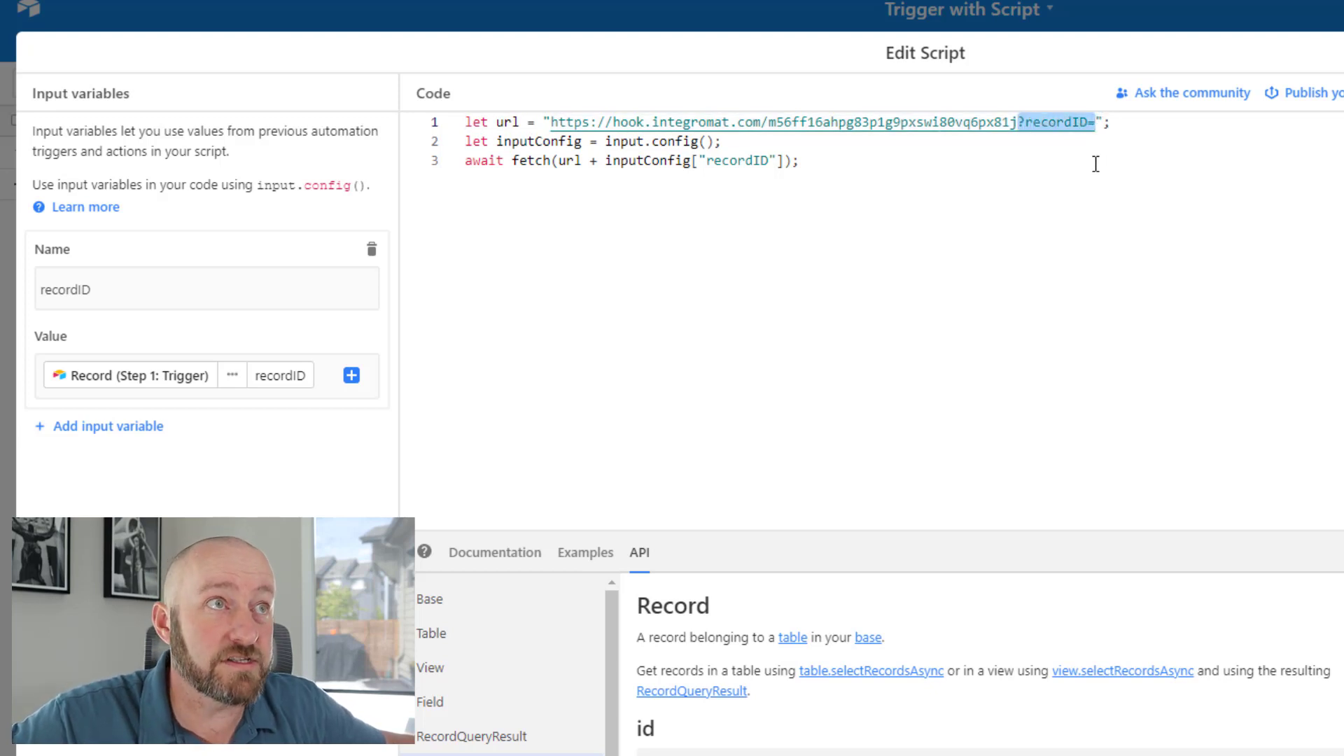
pyautogui.click(1096, 122)
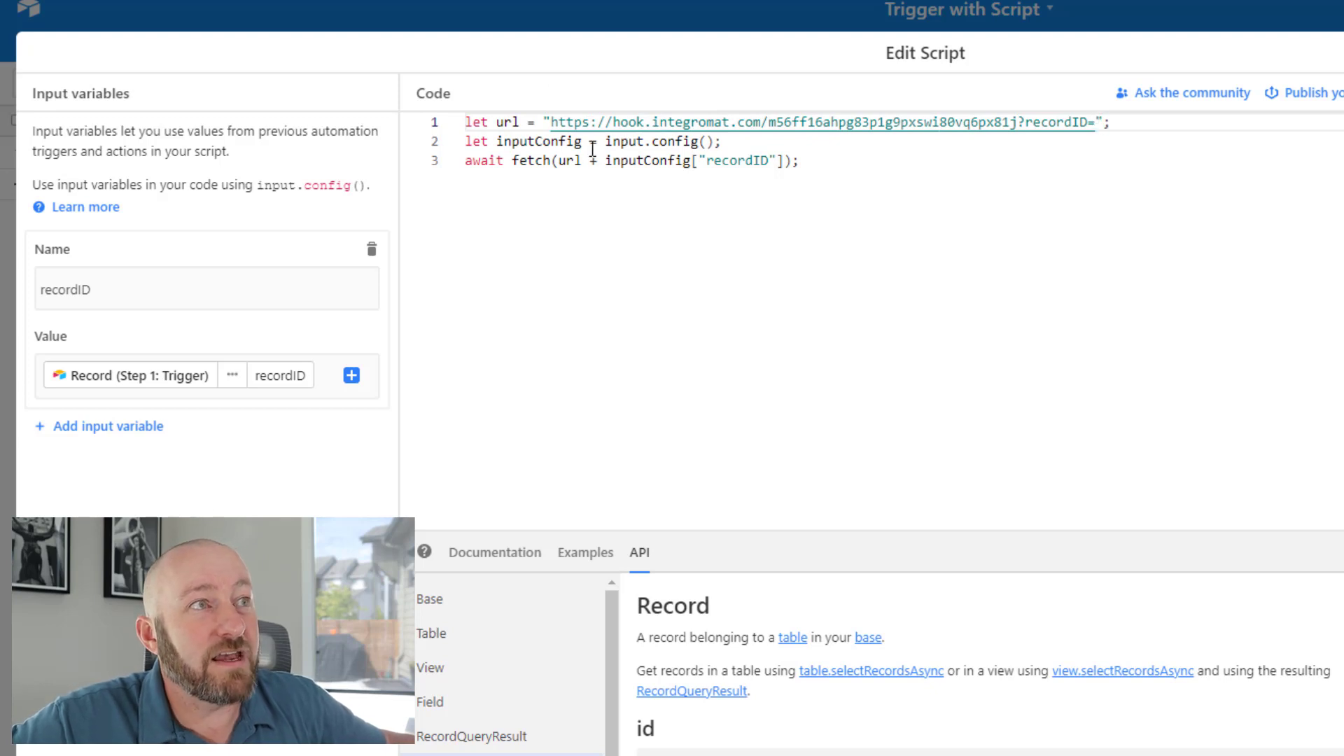
pyautogui.moveTo(473, 160); pyautogui.dragTo(790, 160)
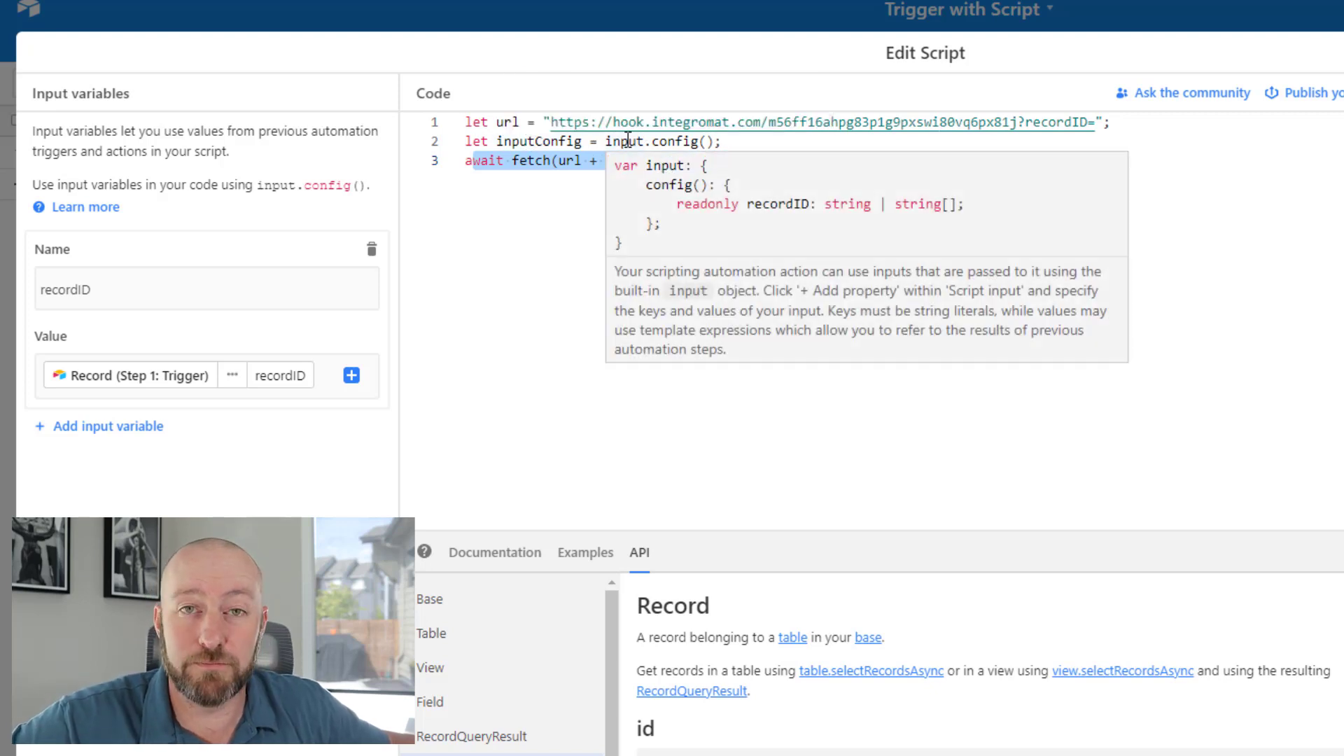
pyautogui.click(477, 179)
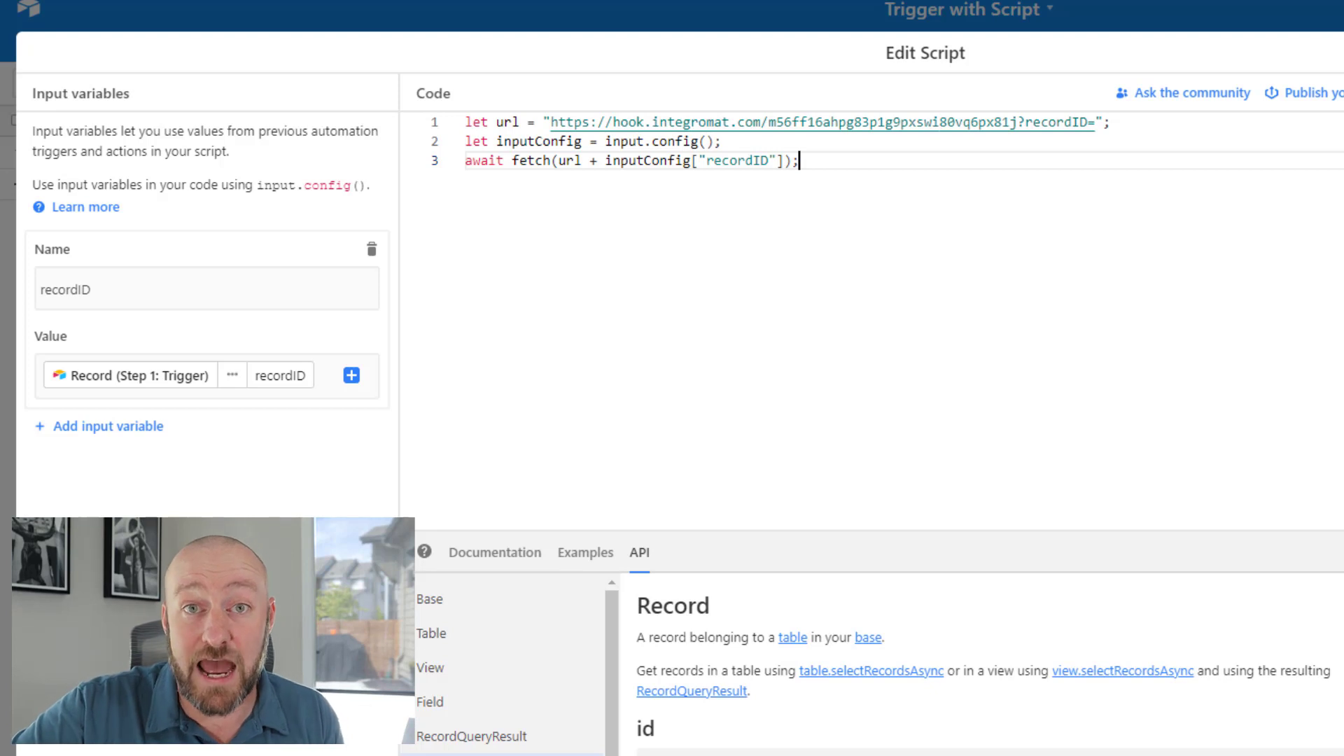
# Check the Custom webhook module in the Integromat scenario against the webhook URL in the Airtable script
pyautogui.hotkey('ctrl', 'Tab')
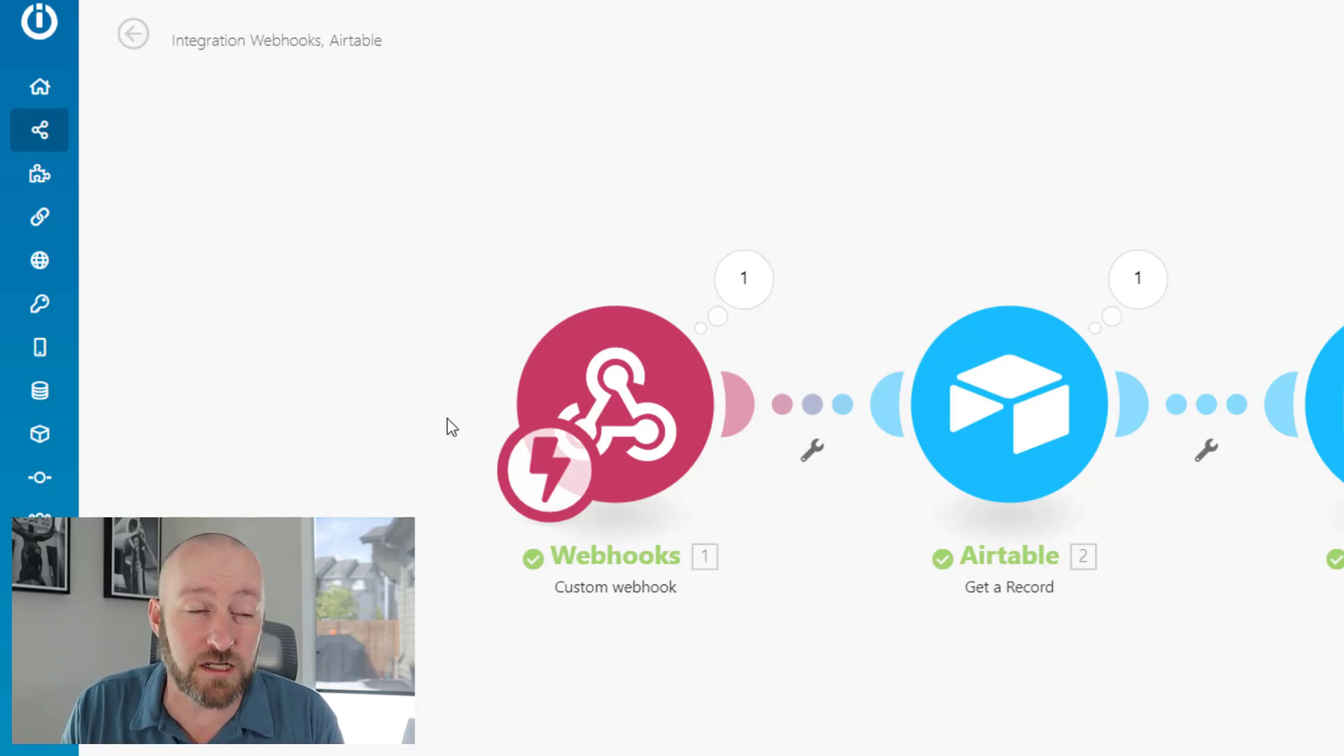
pyautogui.click(606, 410)
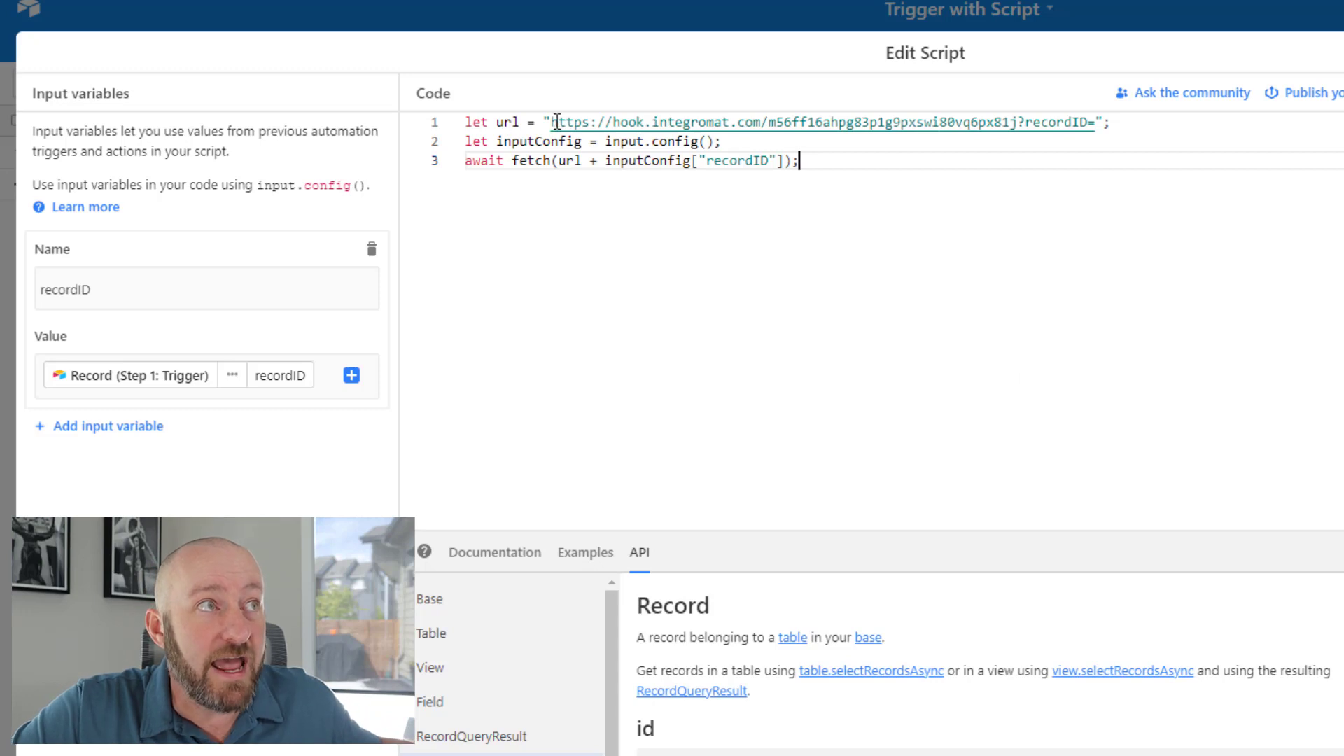
pyautogui.moveTo(552, 122); pyautogui.dragTo(1020, 136)
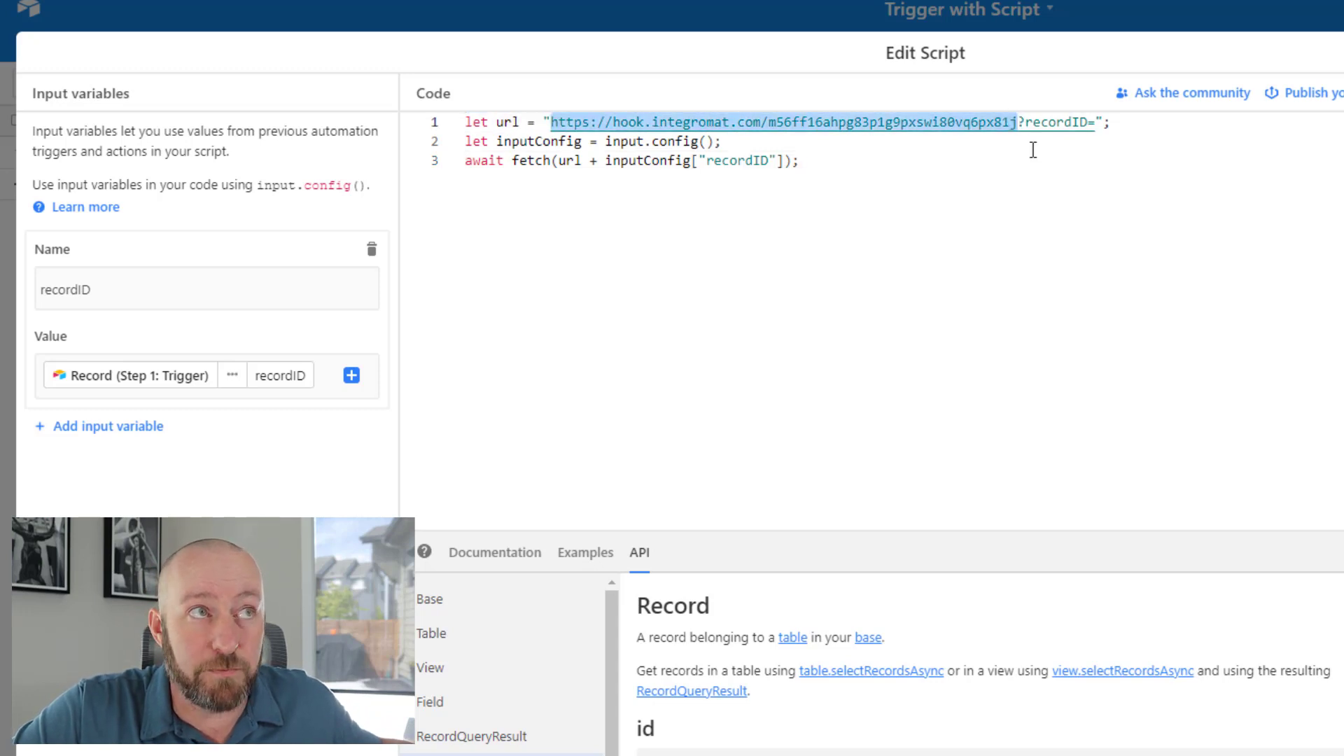
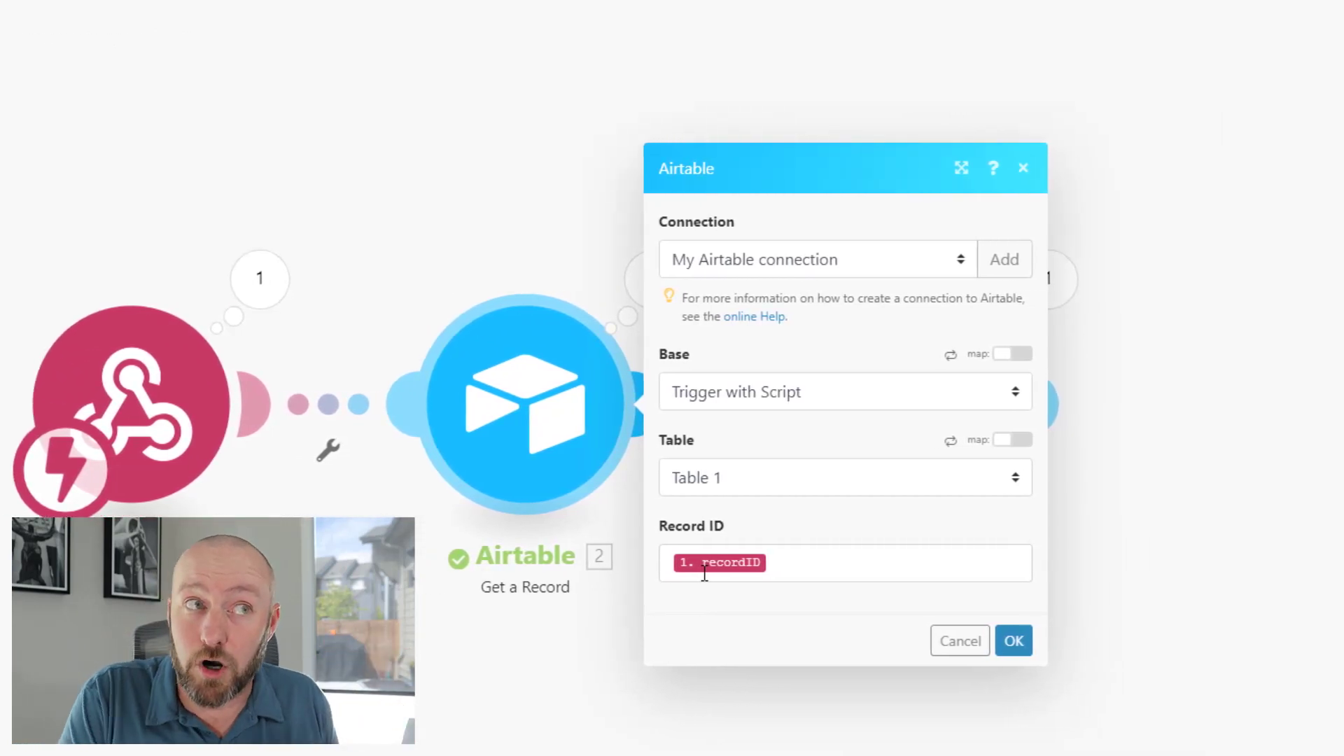
# Close the Get a Record module's settings without saving and inspect the Update a Record module in Integromat
pyautogui.click(947, 657)
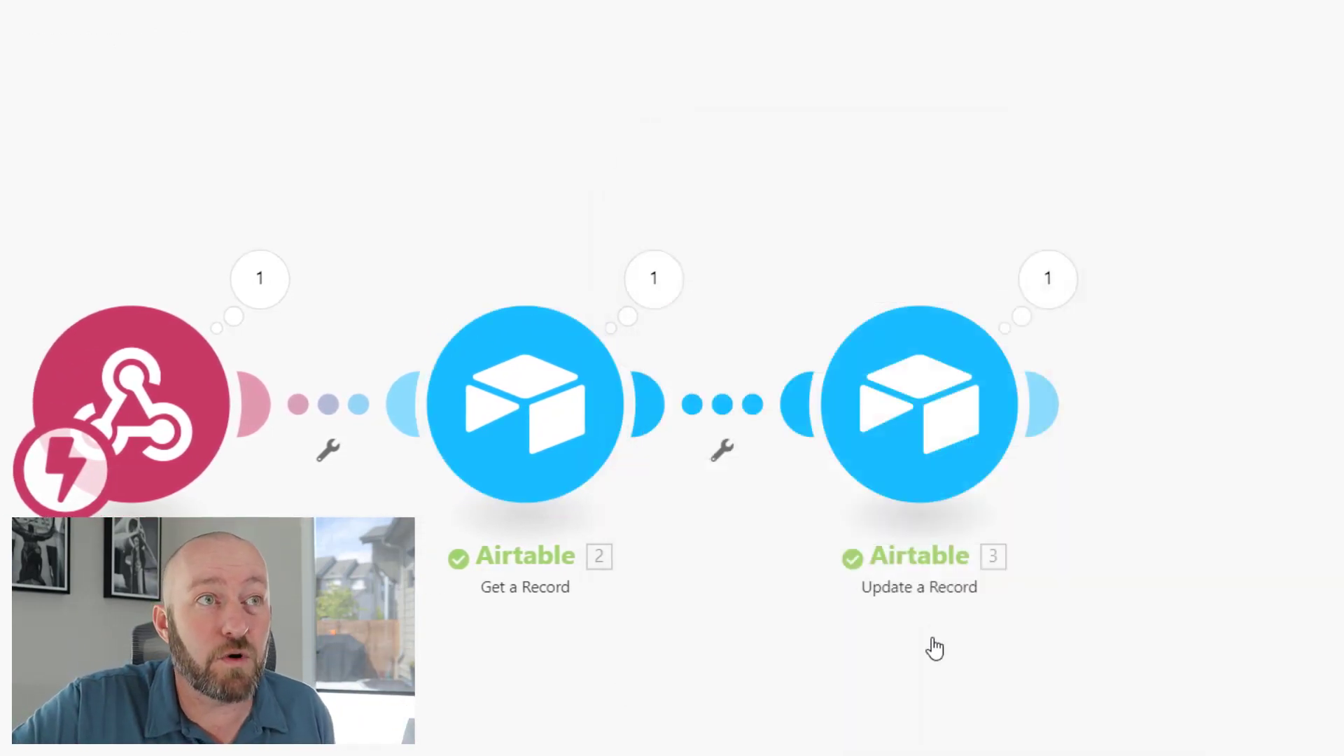
pyautogui.click(894, 443)
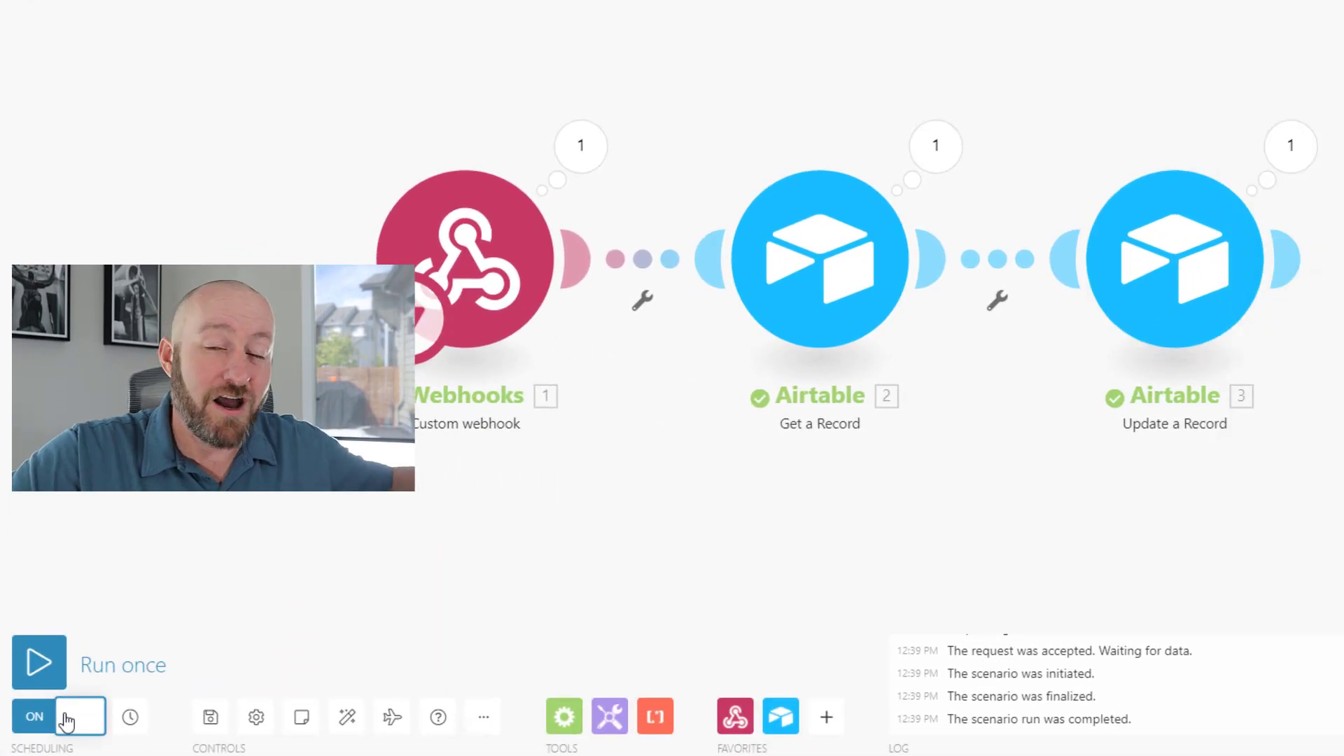
# Return to the Airtable base and switch Table 1 back to Grid view
pyautogui.moveTo(3, 722)
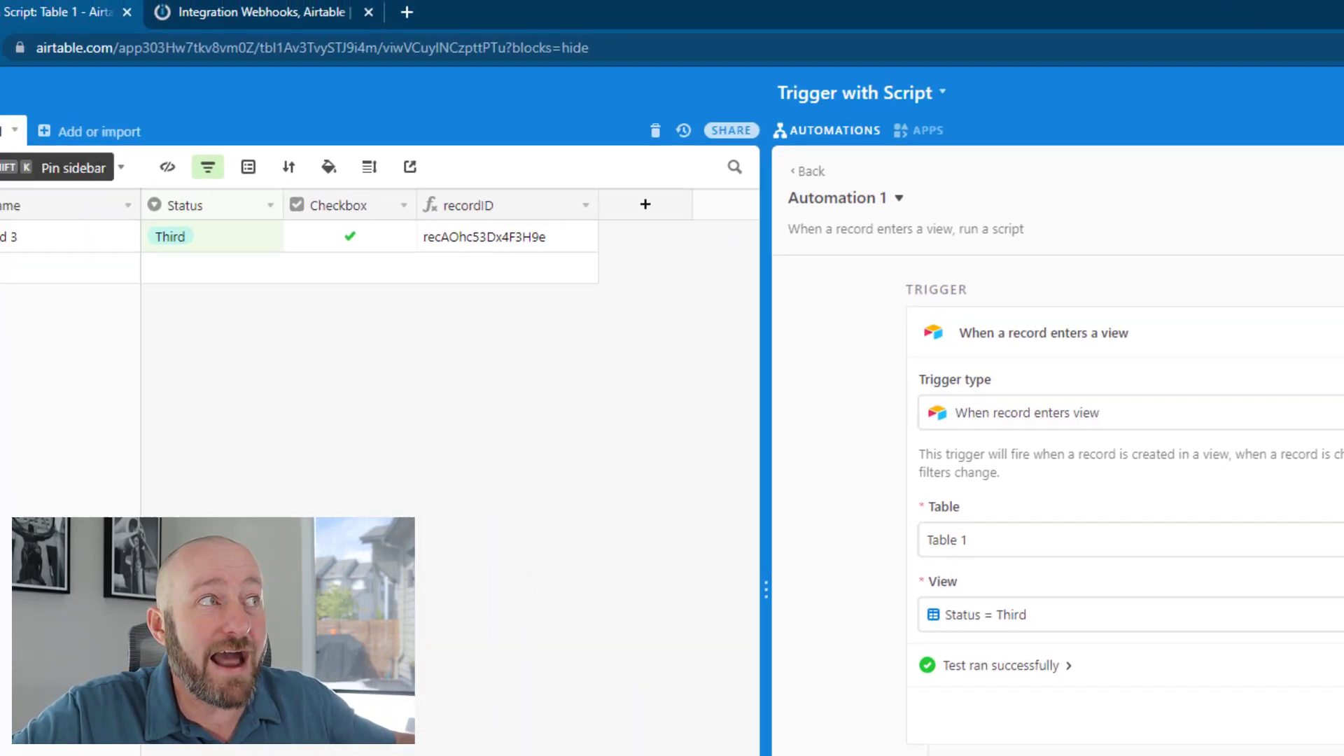
pyautogui.moveTo(27, 175)
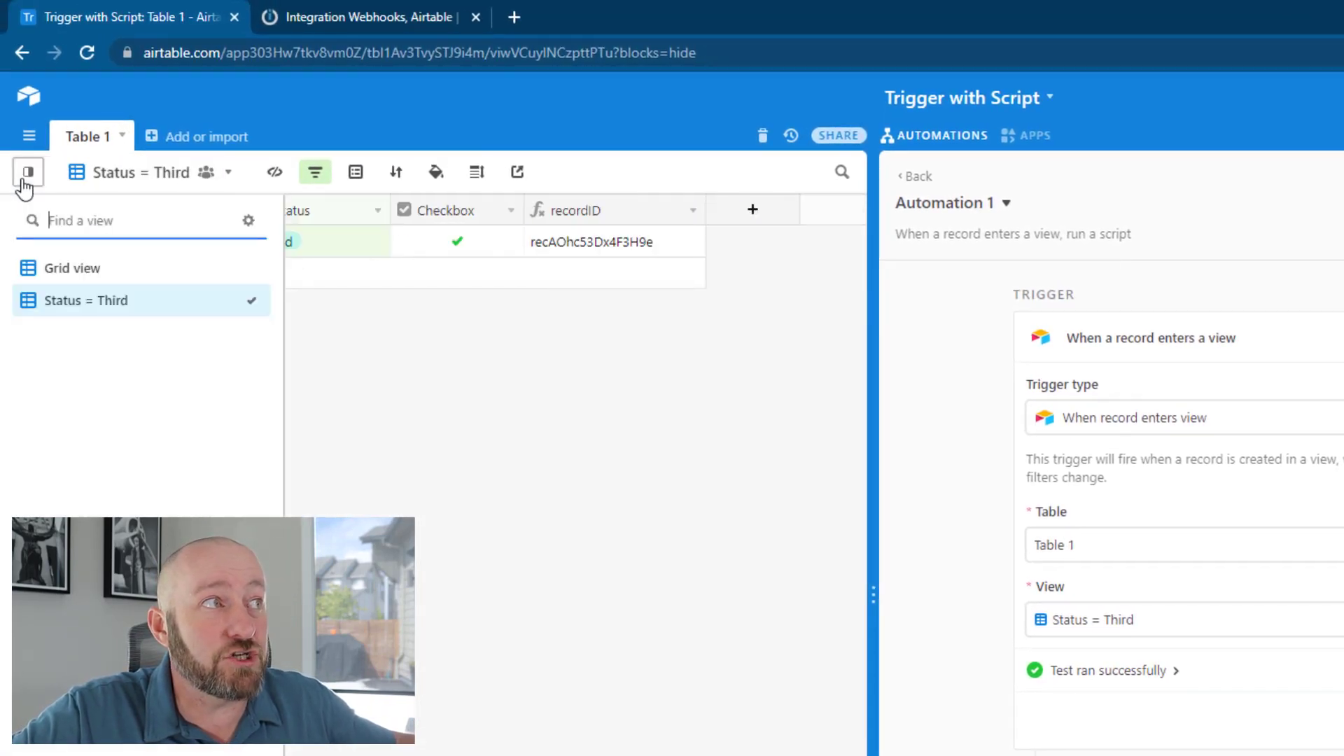
pyautogui.click(90, 270)
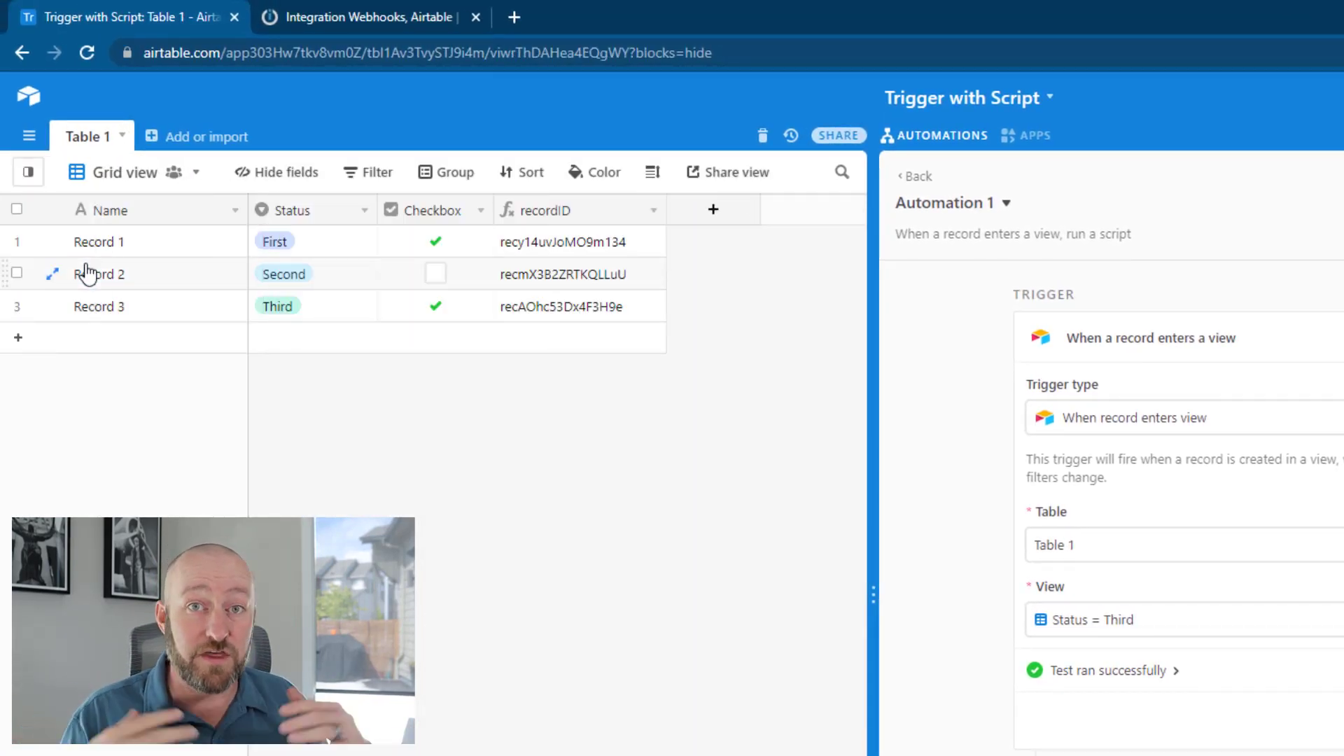
# Set Record 2's Status to Third in Table 1, then switch to the Integromat scenario
pyautogui.click(322, 273)
pyautogui.click(324, 273)
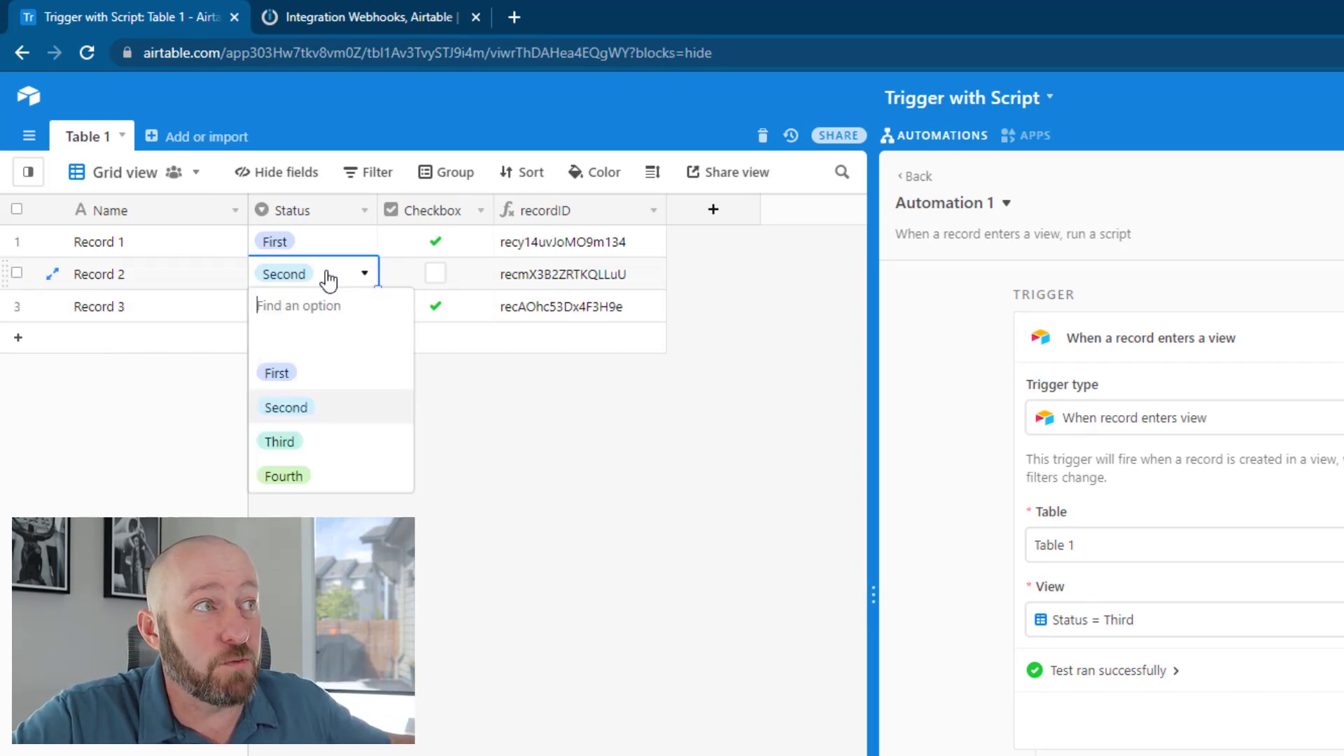
pyautogui.click(312, 441)
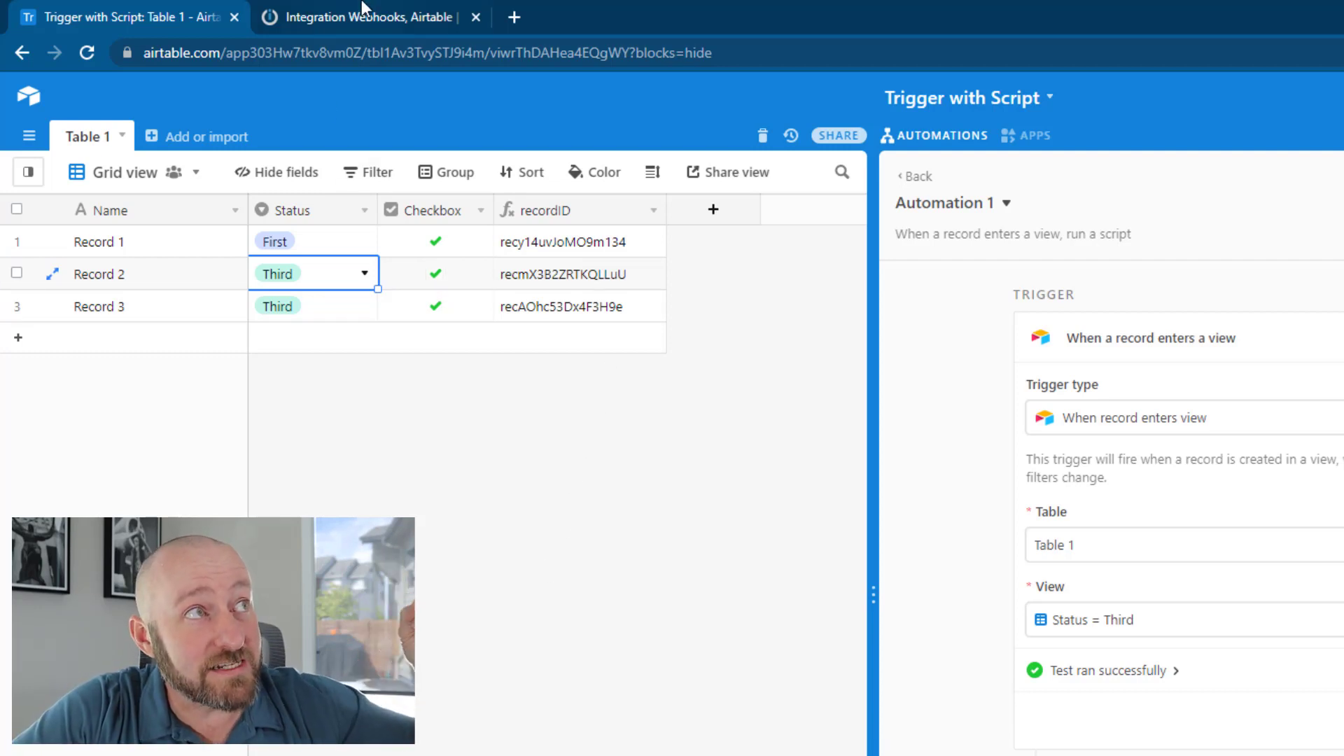
pyautogui.click(392, 20)
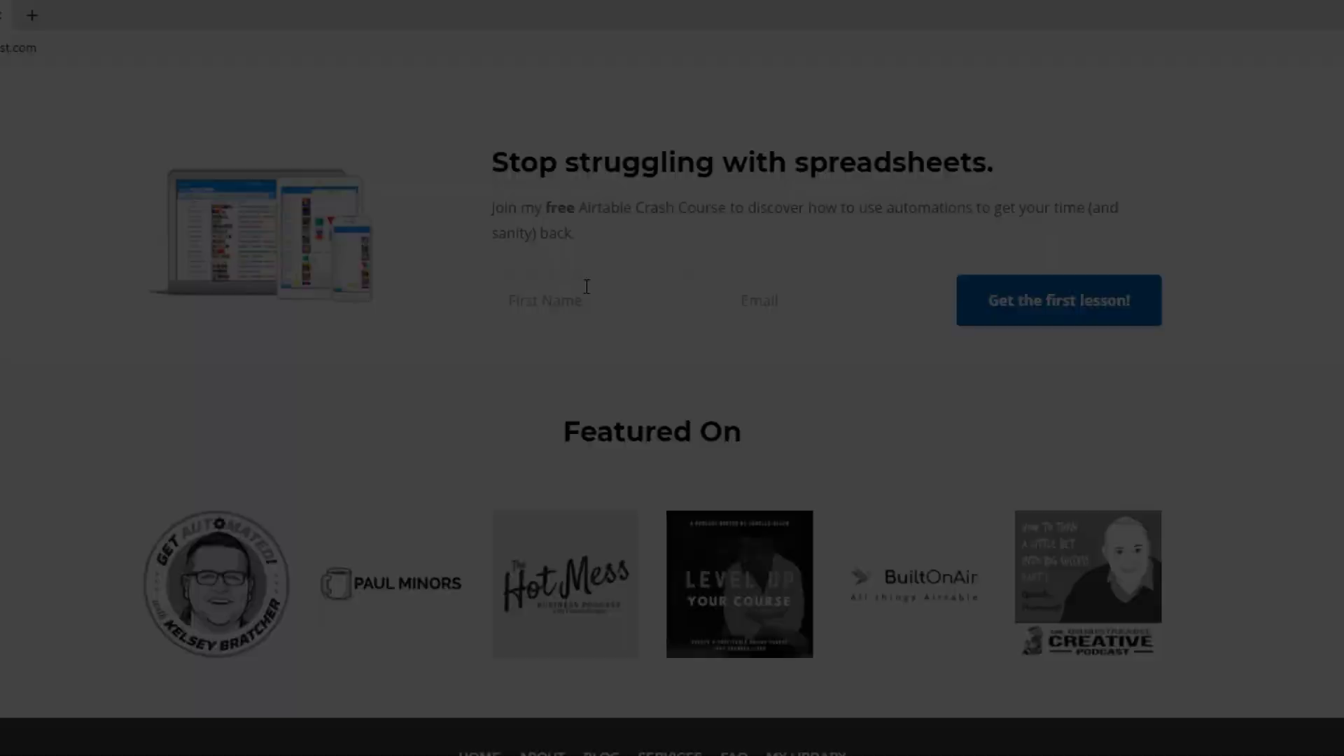
# Fill in the Airtable Crash Course sign-up form on the GAP Consulting website with the first name and e-mail address
pyautogui.click(585, 296)
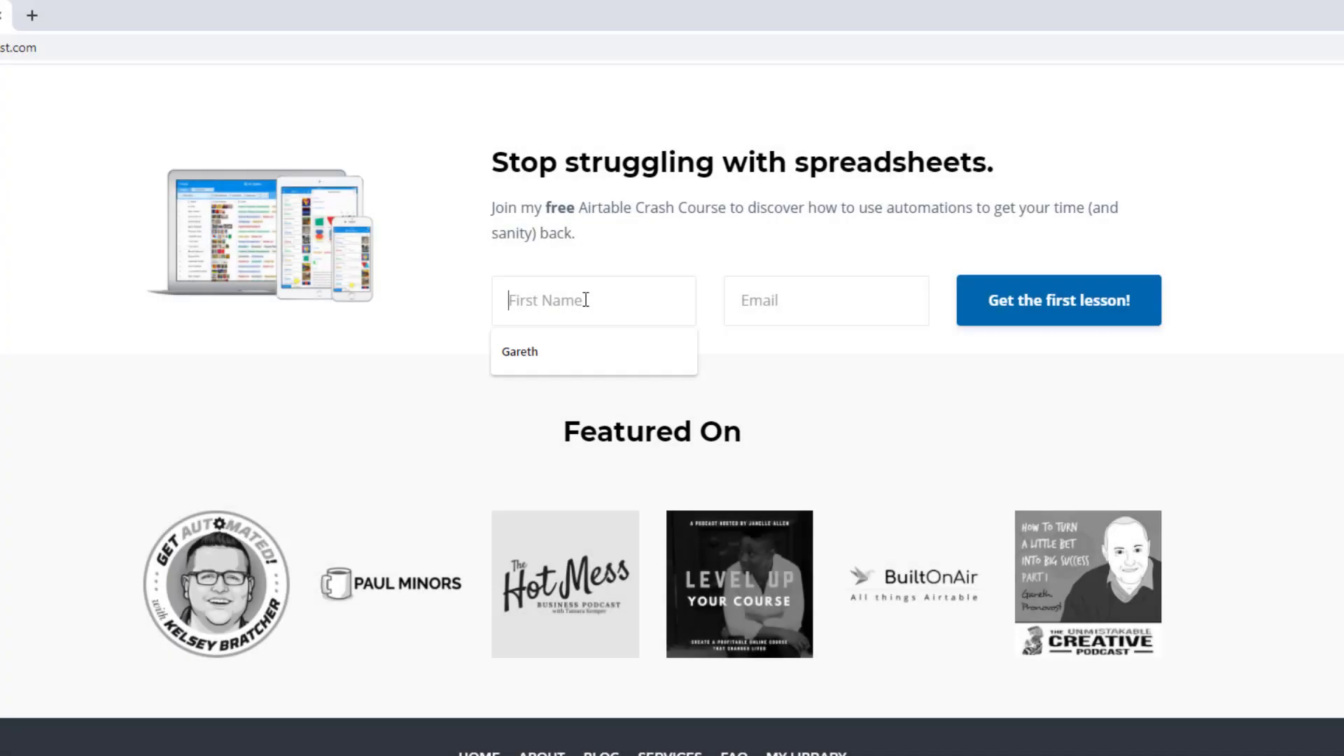
pyautogui.write('Gareth')
pyautogui.press('Tab')
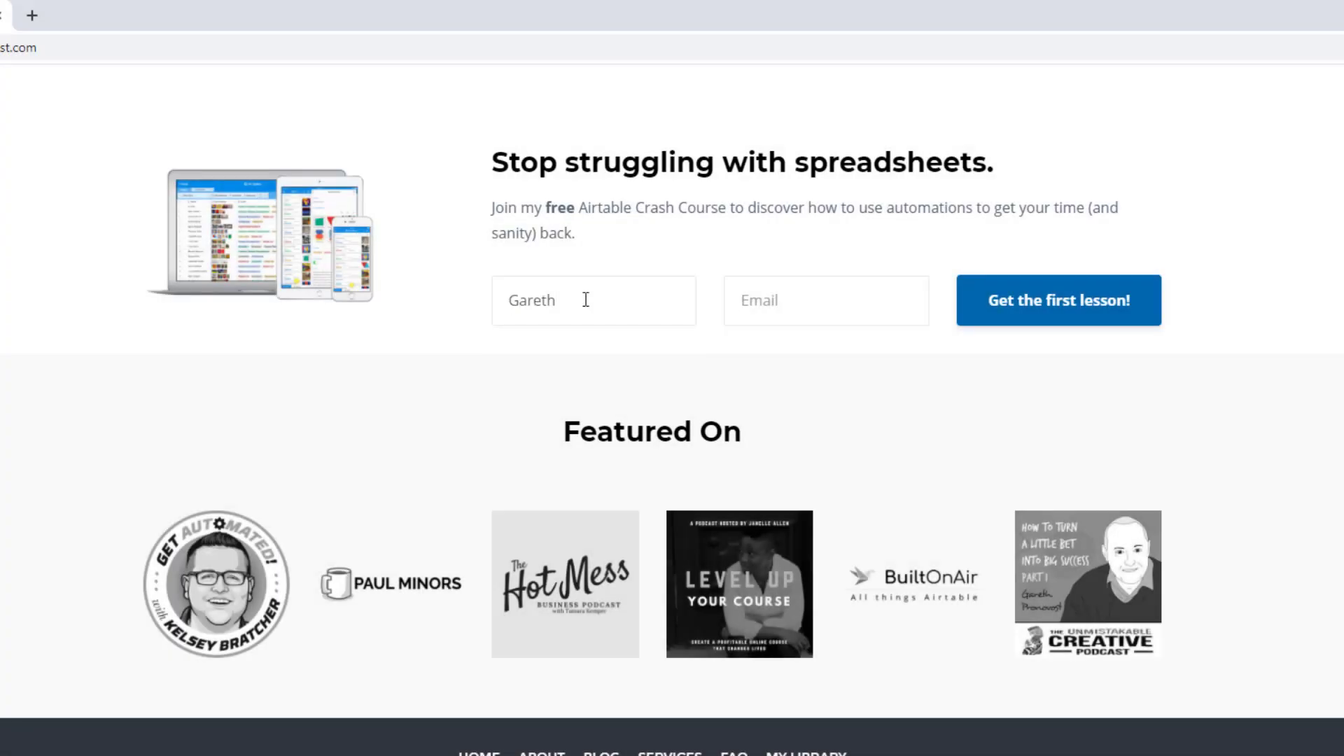
pyautogui.write('garet')
pyautogui.press('Down')
pyautogui.press('Return')
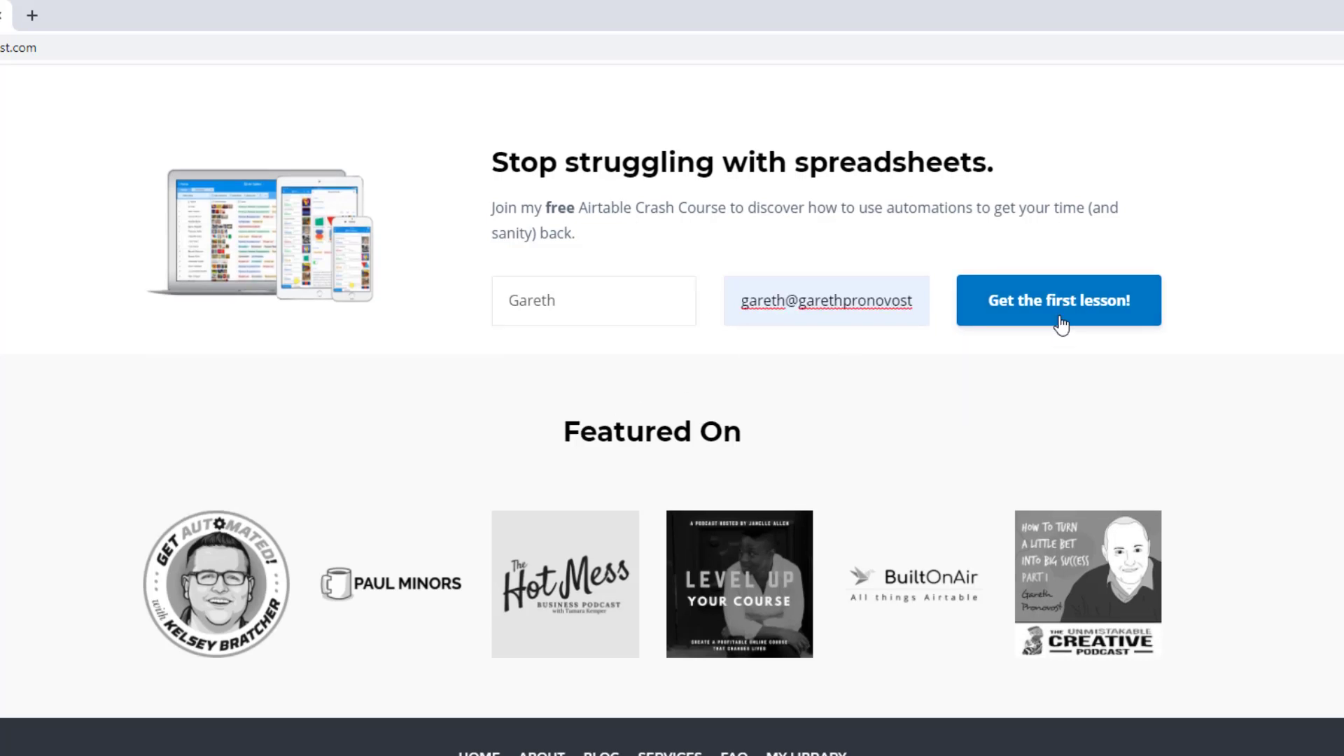
# Open the GAP Consulting website's Services page and examine the support options offered there
pyautogui.scroll(20, 1062, 326)
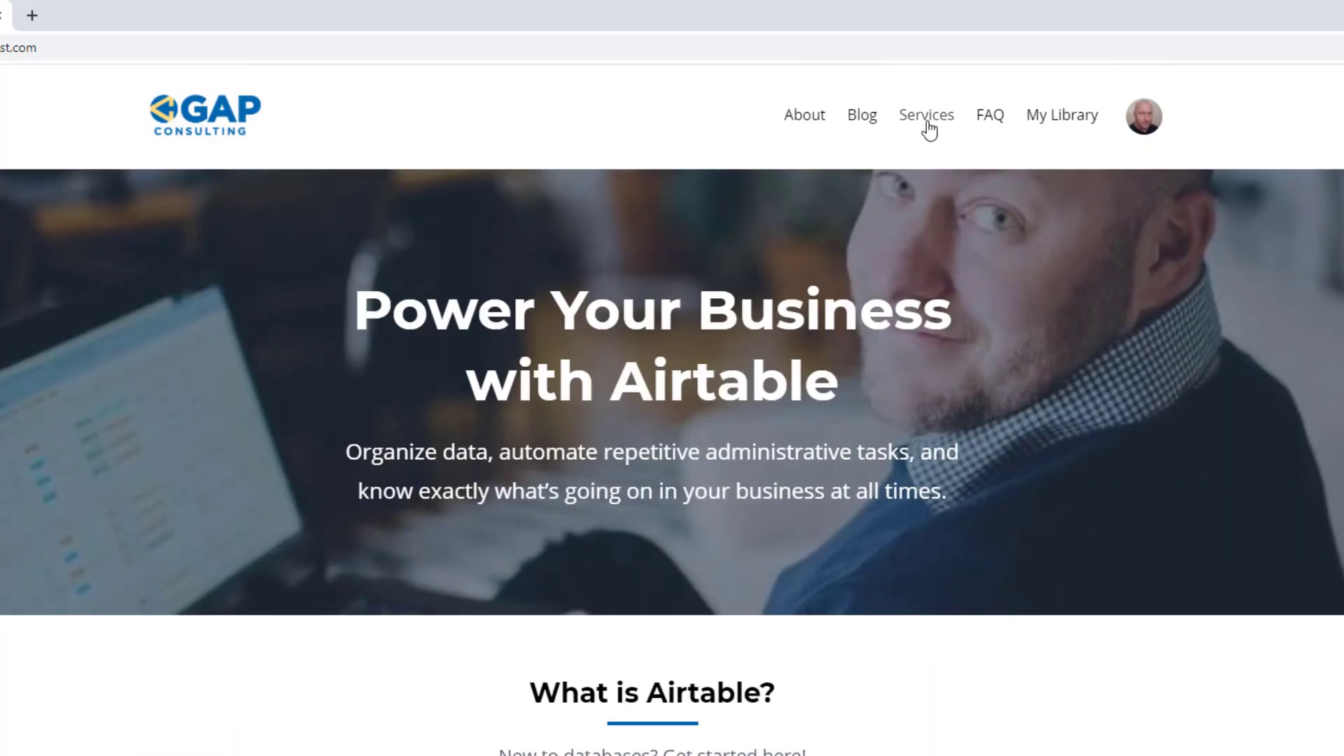
pyautogui.click(928, 117)
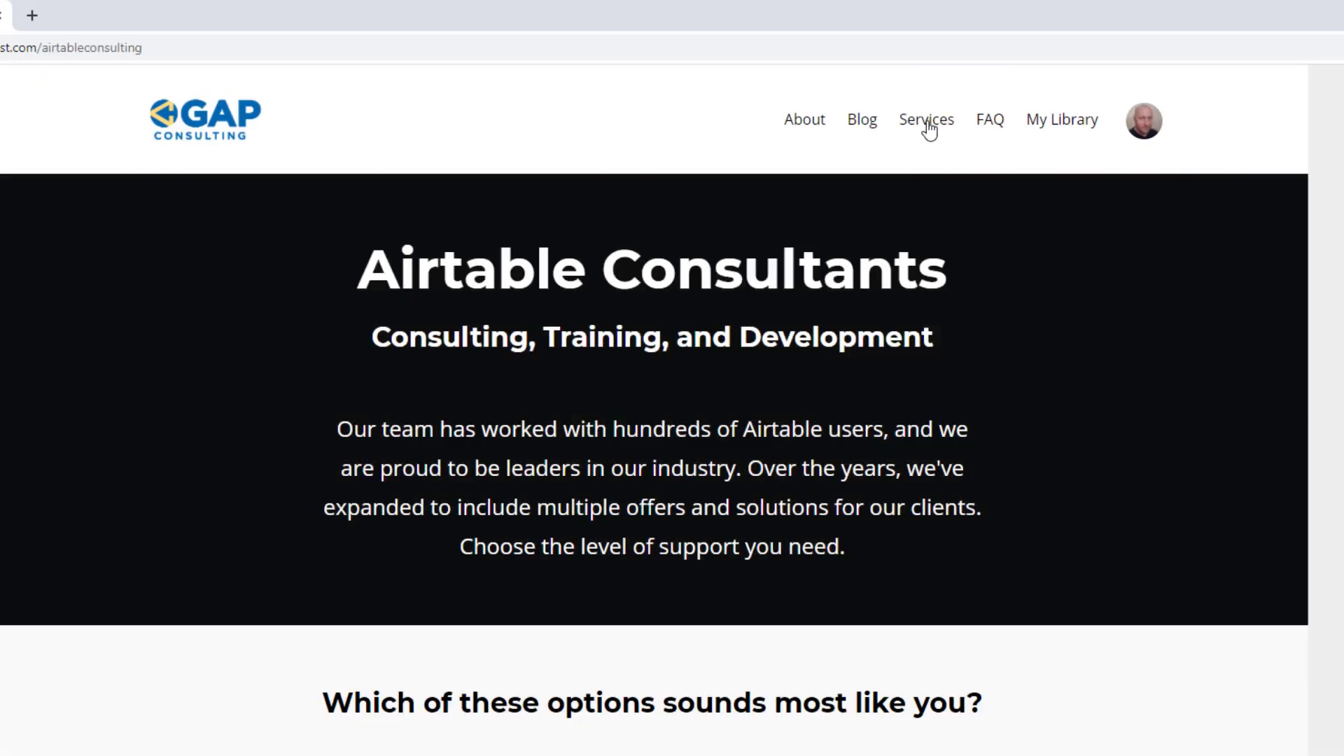
pyautogui.scroll(-10, 495, 470)
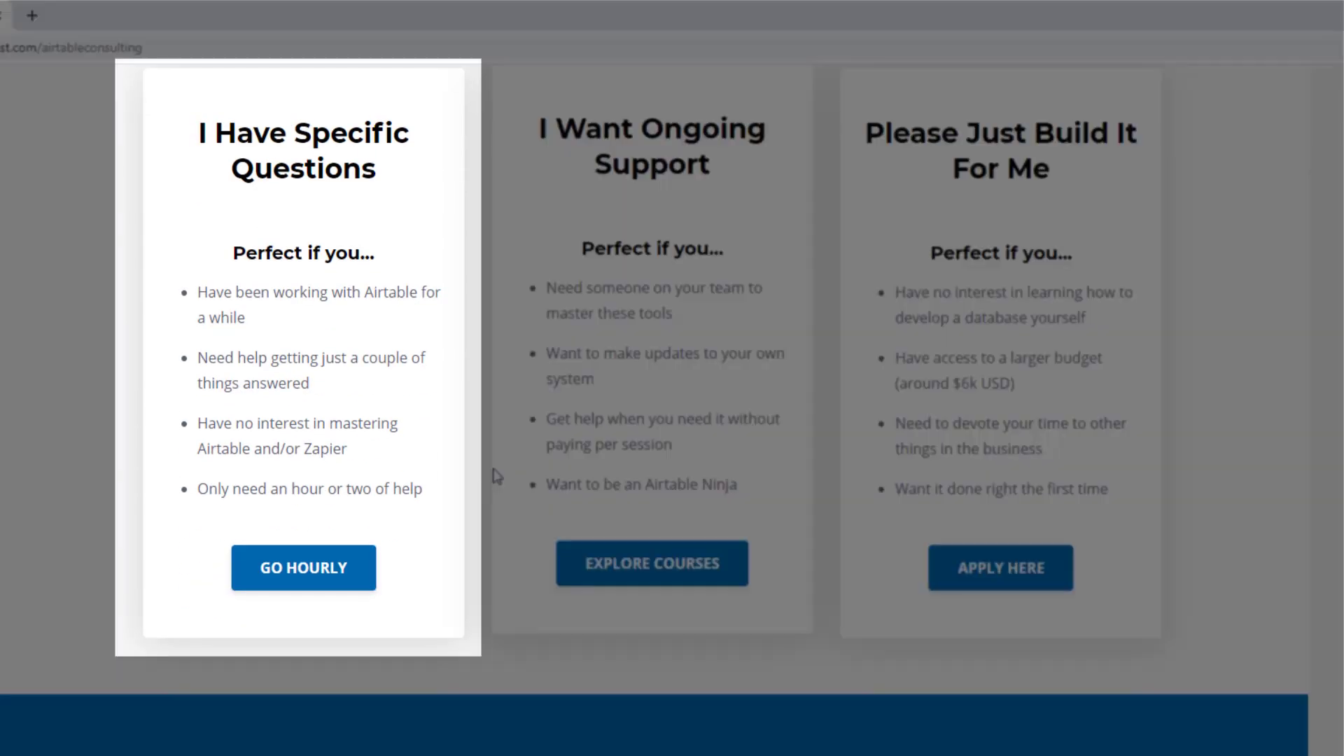